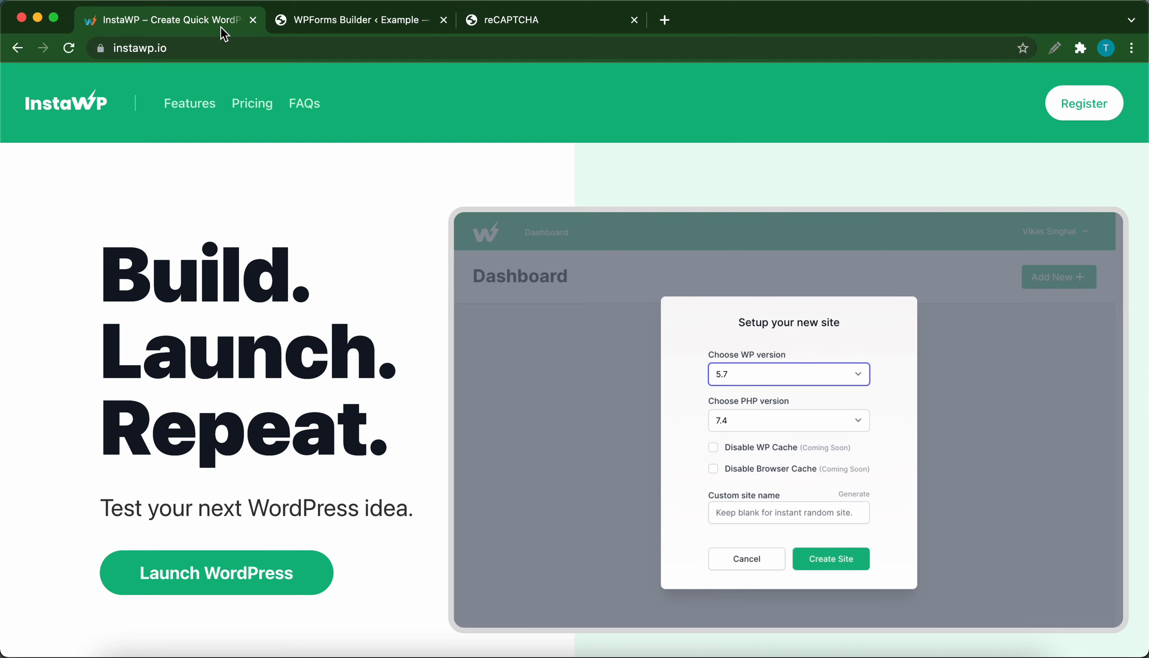
Step: Look through the InstaWP homepage, including its testimonials, features, pricing and FAQ sections
scroll(298, 409, down, 10)
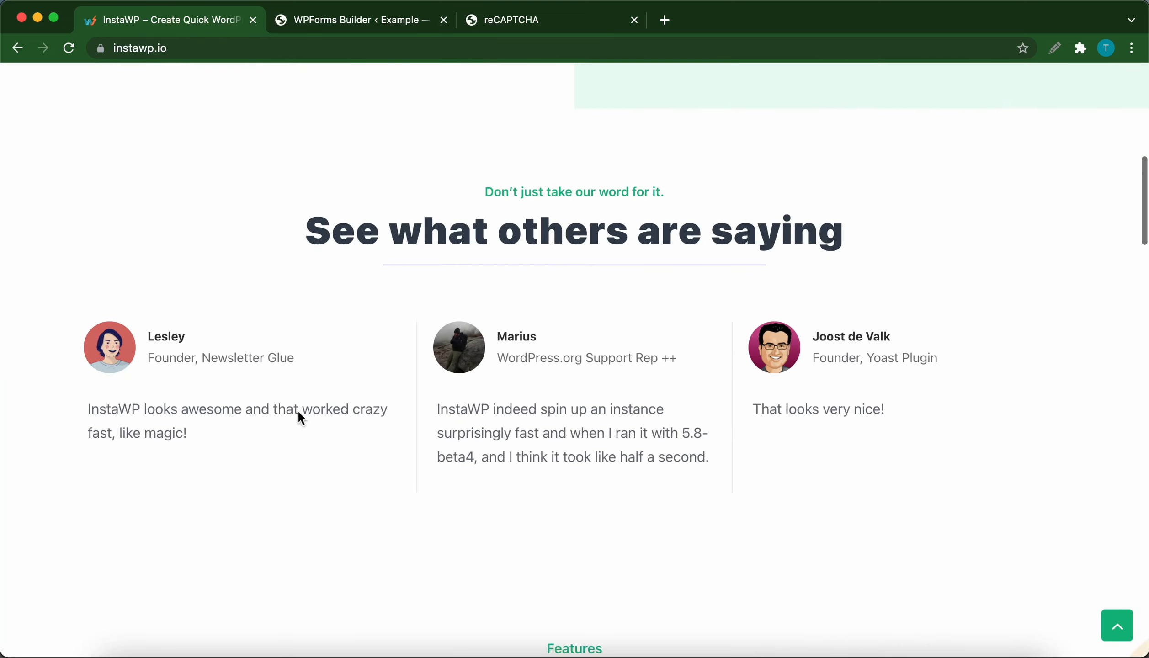
scroll(297, 410, down, 10)
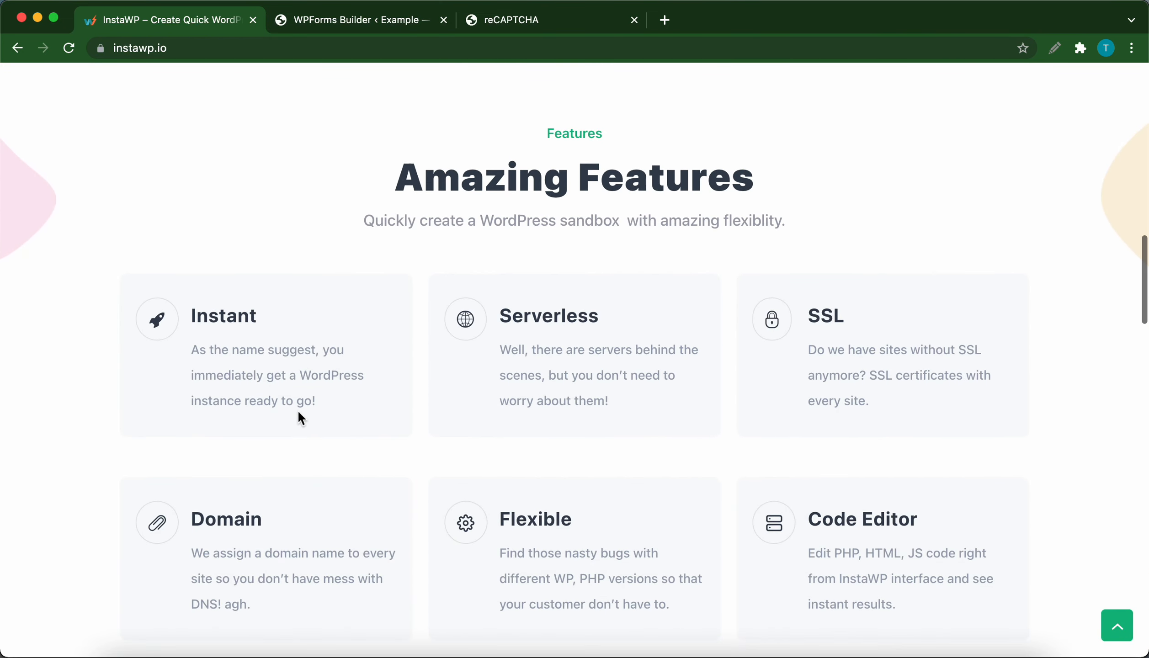
scroll(297, 410, down, 10)
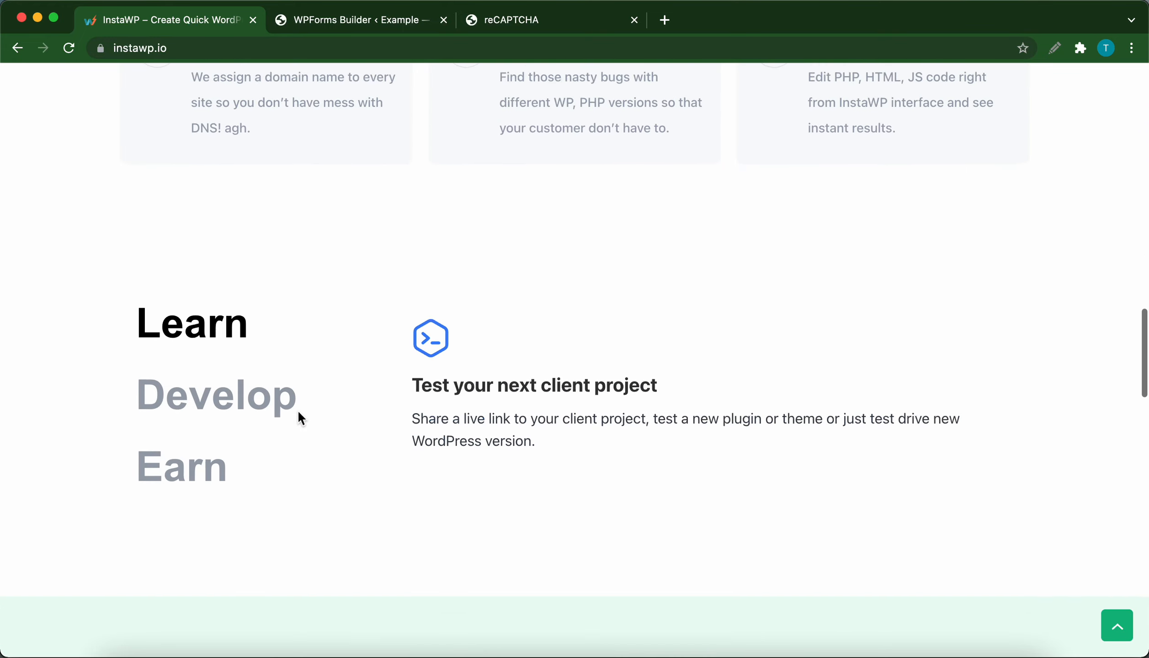
scroll(297, 410, down, 10)
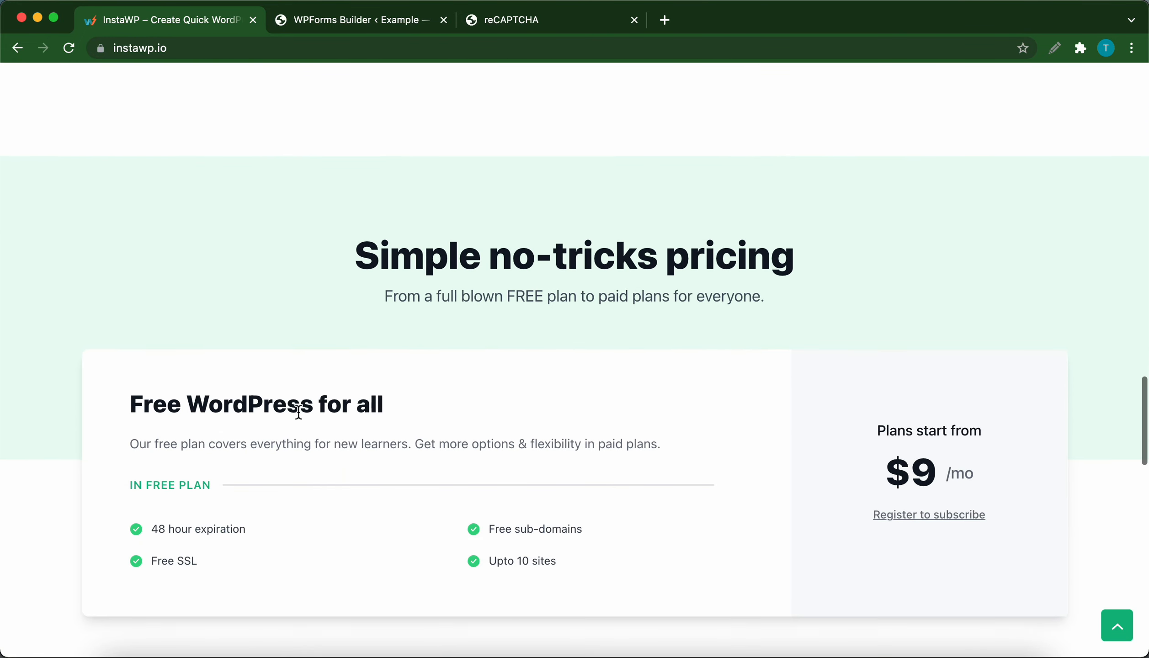
scroll(298, 411, down, 2)
scroll(298, 412, down, 2)
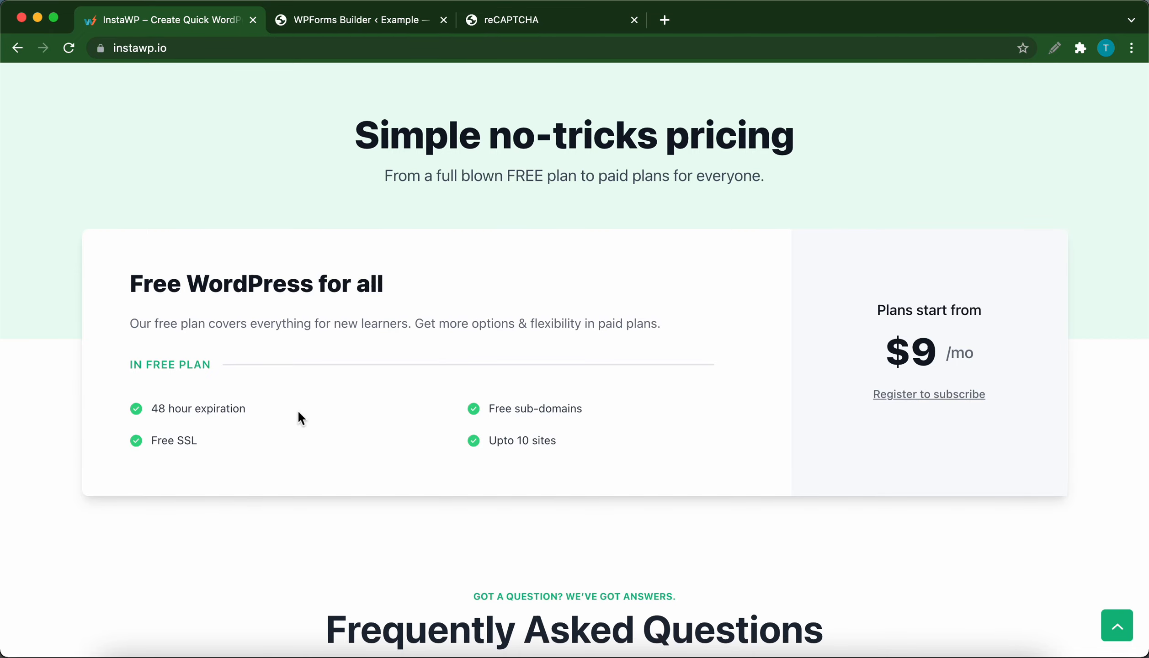
scroll(298, 411, down, 5)
scroll(298, 417, up, 15)
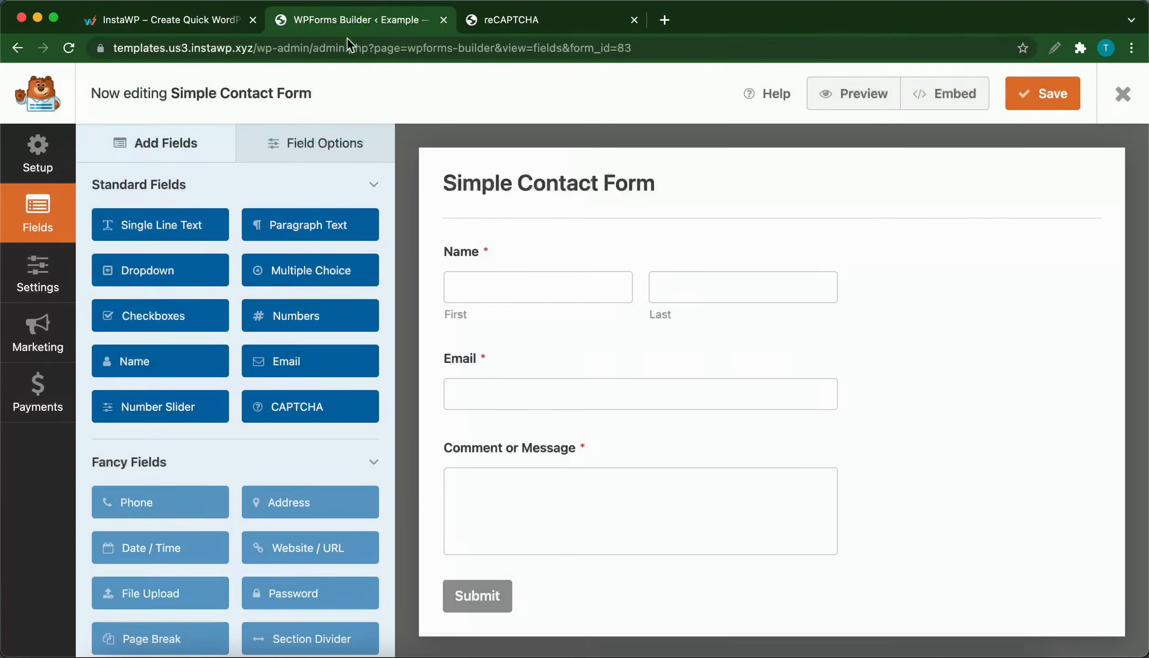
Step: Try to add a CAPTCHA field to the Simple Contact Form and go to the linked WPForms CAPTCHA settings
click(305, 413)
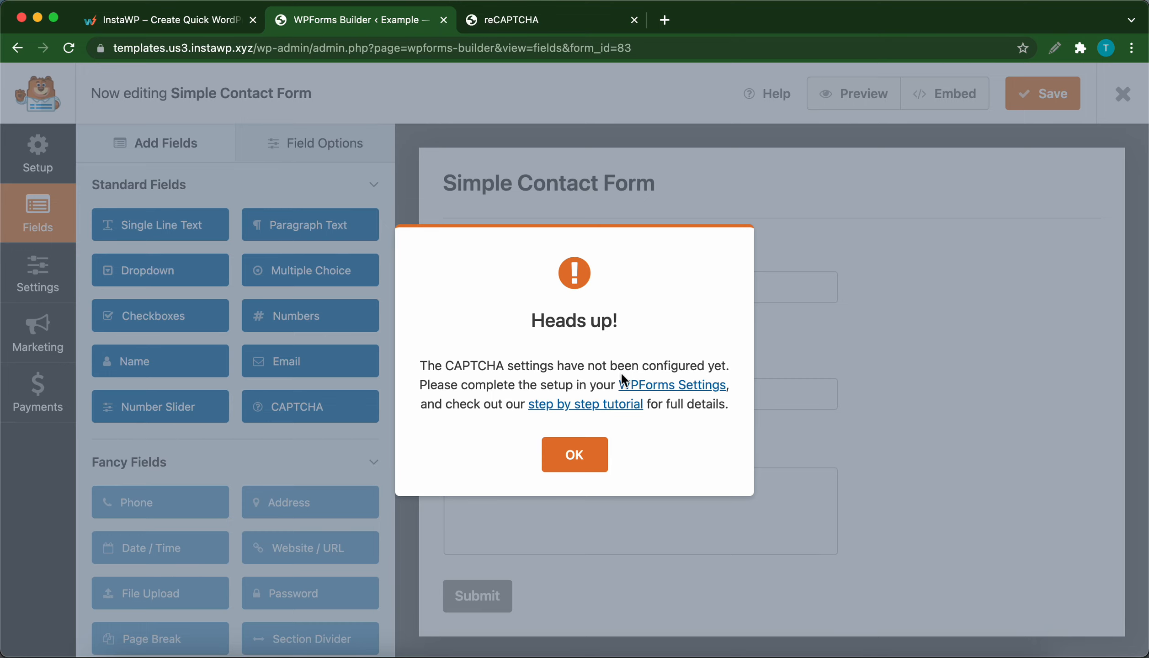
click(649, 384)
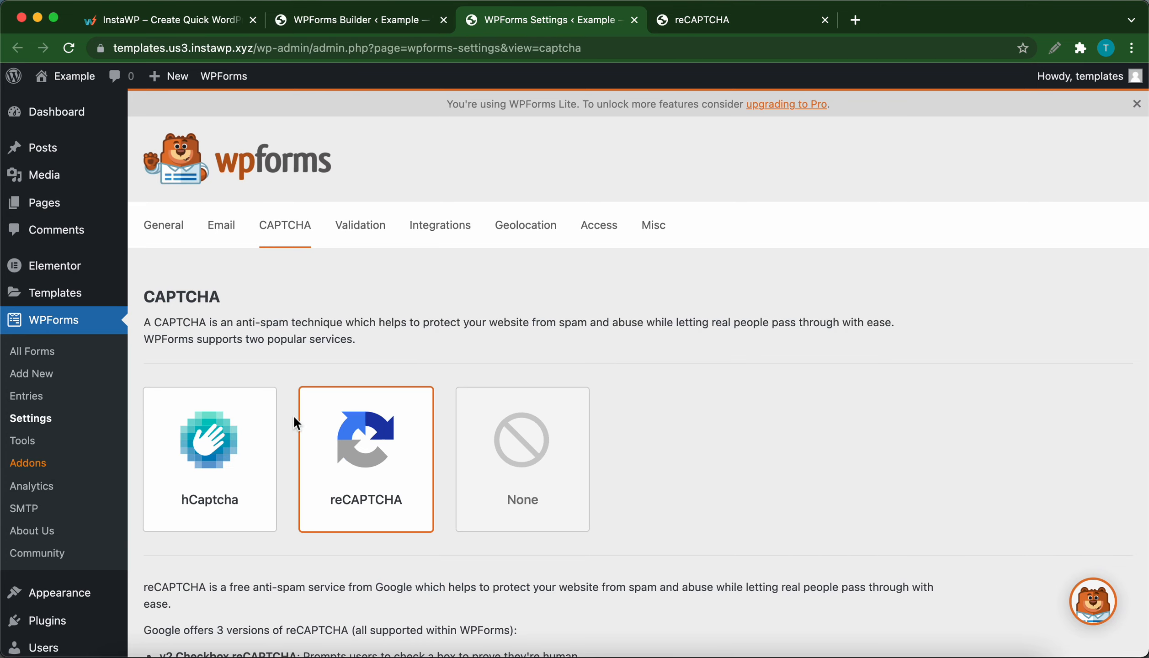
Step: Examine the WPForms reCAPTCHA settings, including the type options, Site Key and Secret Key fields, fail message and No-Conflict Mode
scroll(291, 414, down, 3)
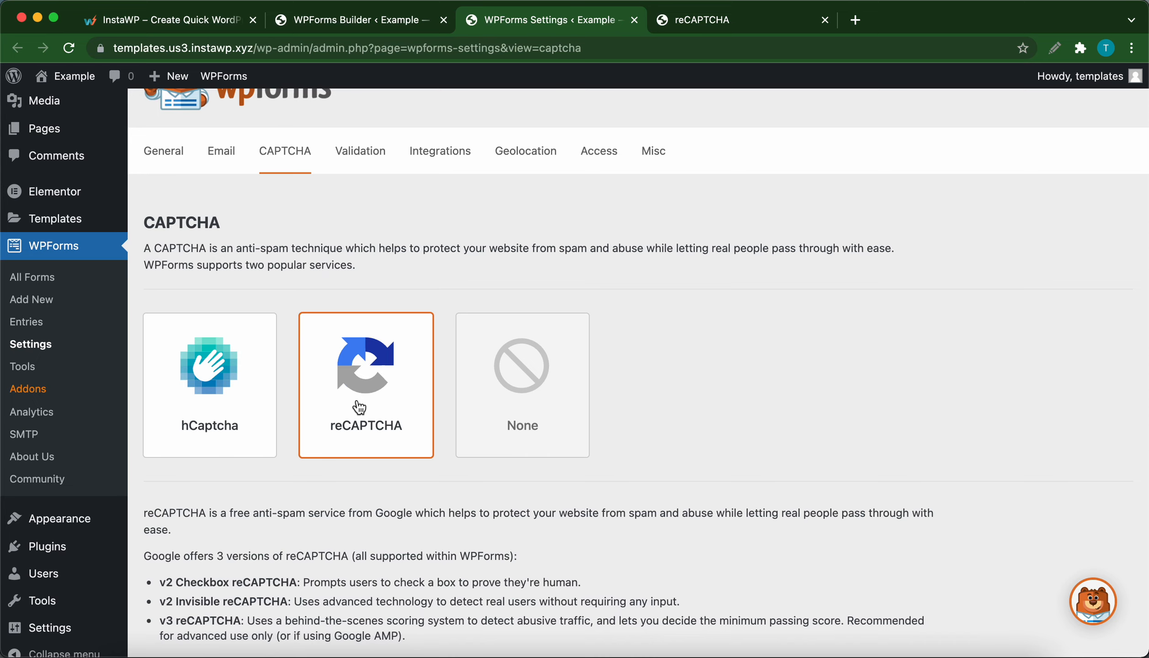
scroll(358, 406, down, 5)
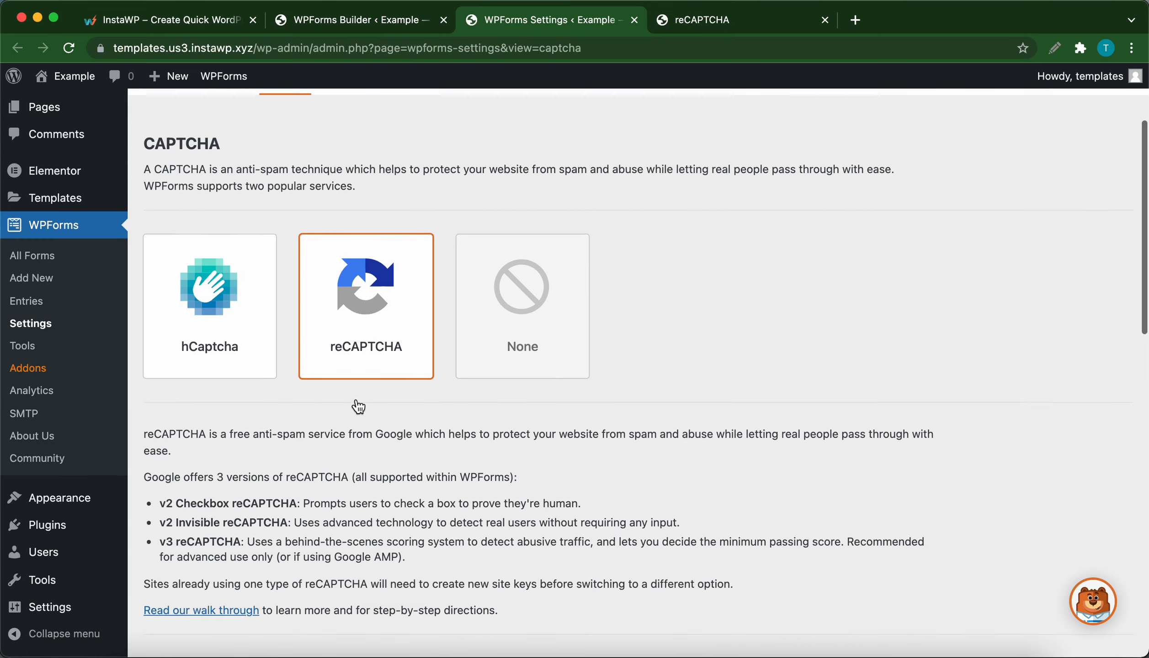
scroll(355, 404, down, 3)
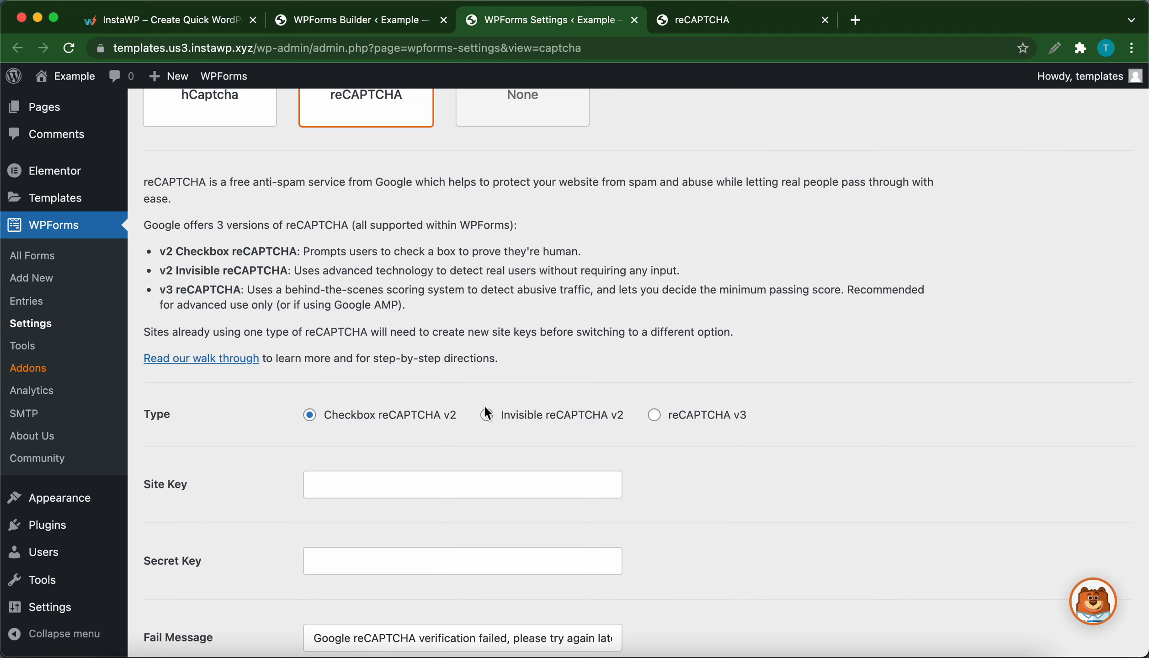
scroll(486, 407, down, 1)
scroll(484, 404, down, 1)
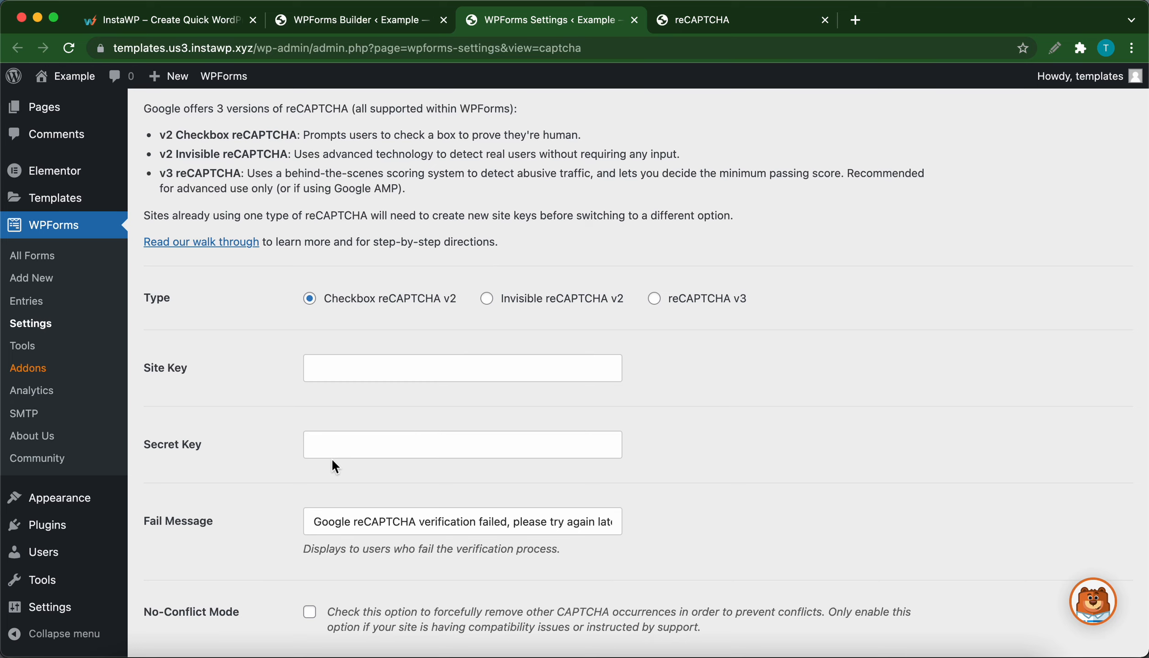
scroll(333, 461, down, 2)
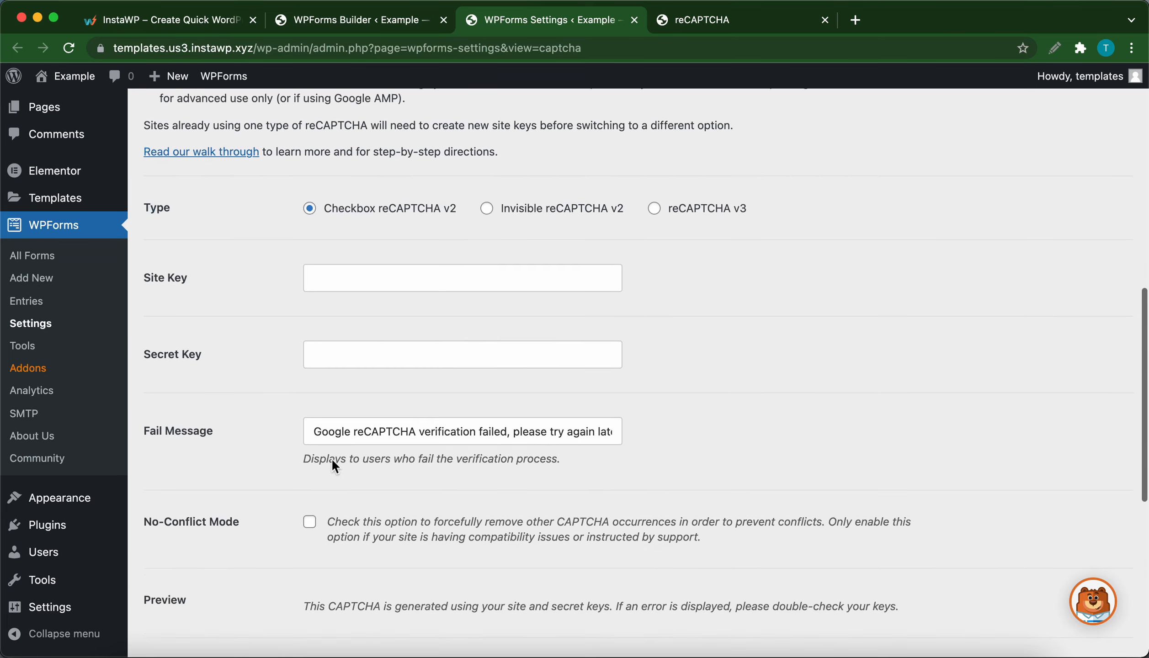
scroll(342, 440, down, 1)
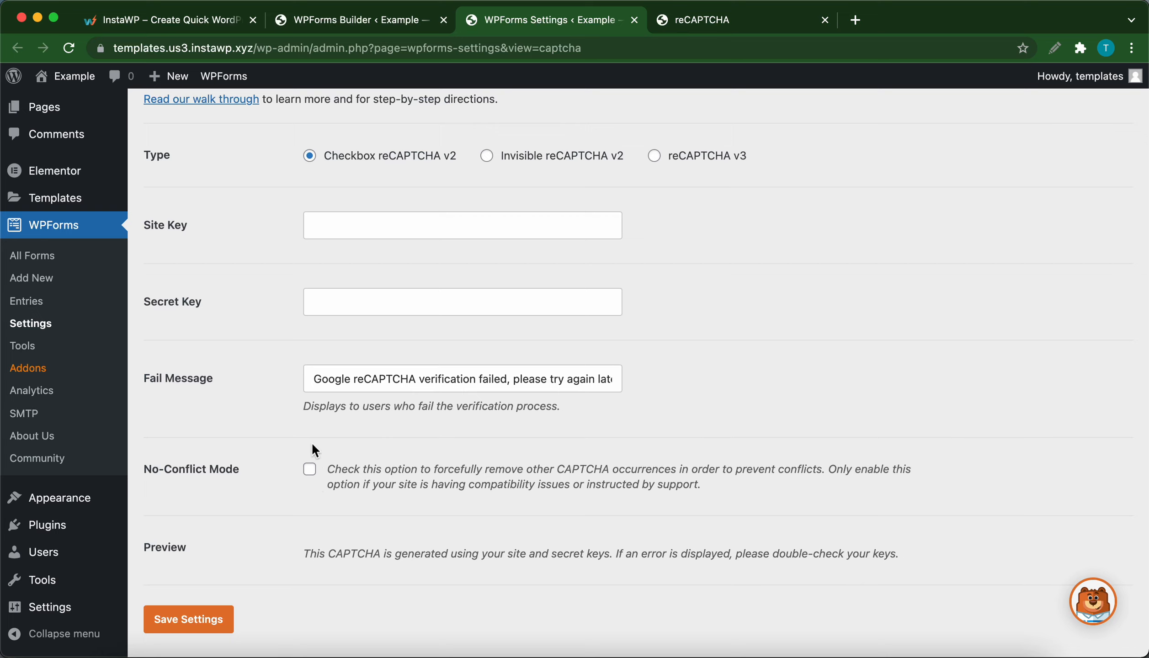
scroll(313, 435, up, 10)
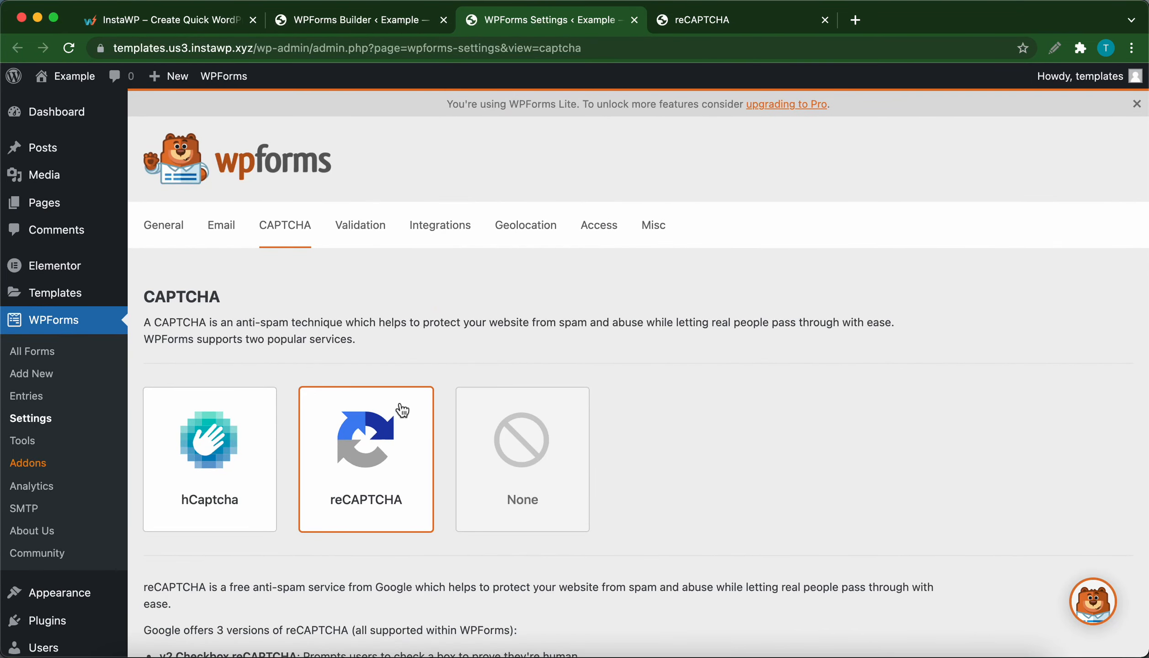
scroll(397, 412, down, 9)
scroll(401, 416, down, 1)
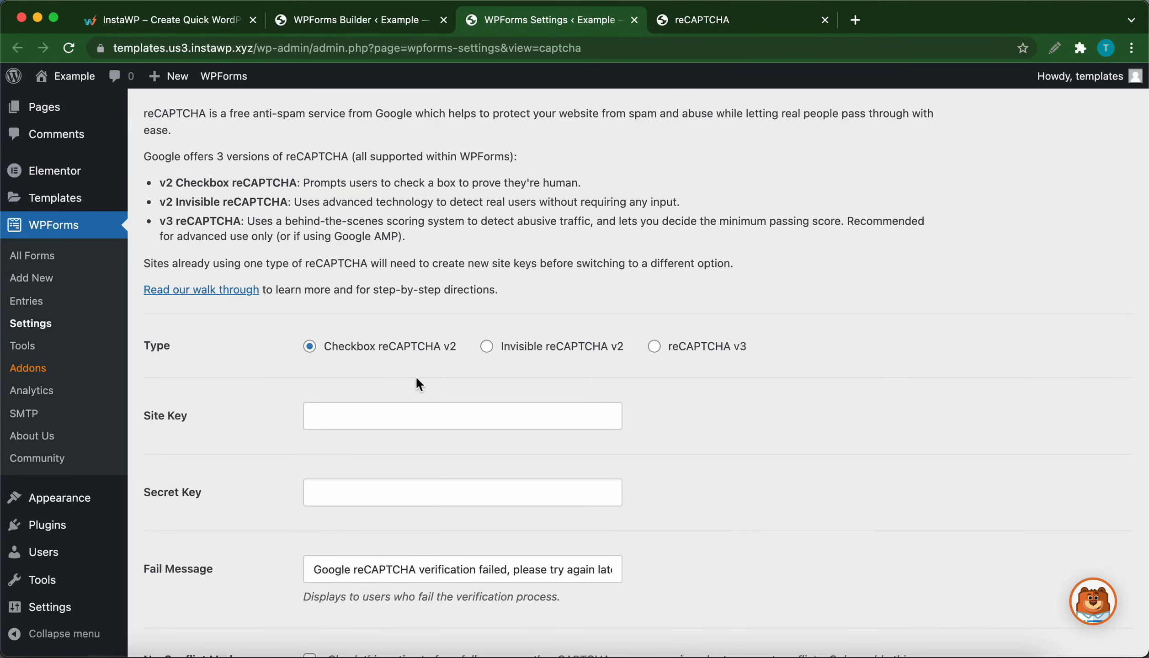
Step: Switch to the Google reCAPTCHA registration form and label the new site "example"
click(692, 23)
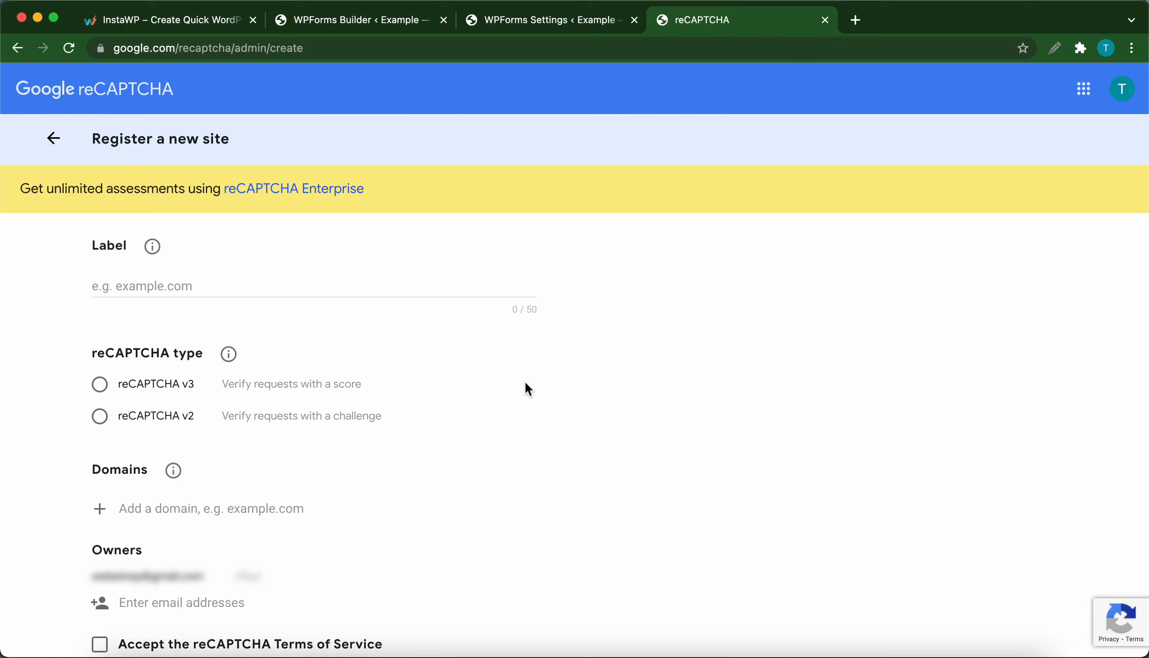
click(179, 295)
text(ex)
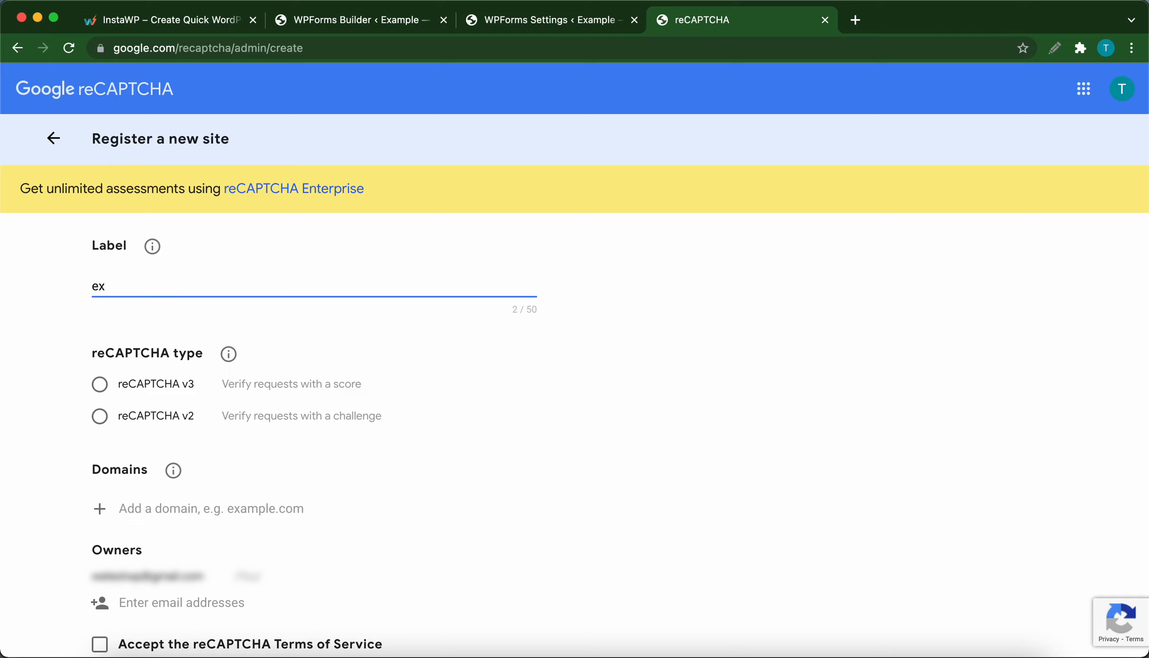
text(ample)
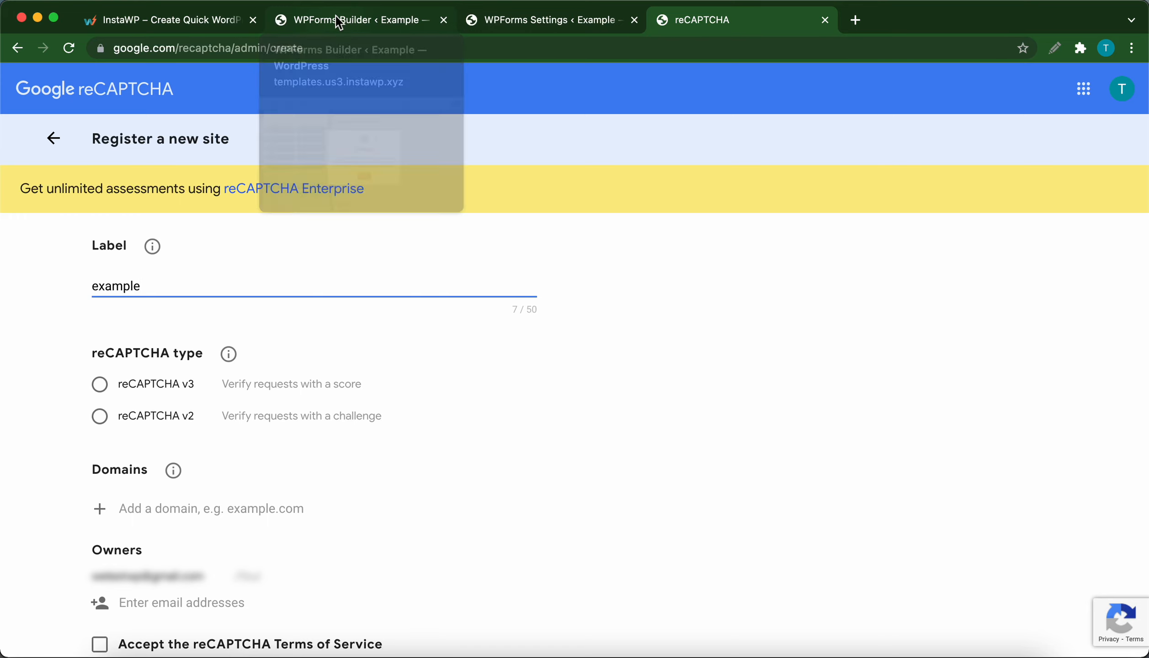
Step: Copy the domain templates.us3.instawp.xyz from the WordPress site's address and enter it under Domains in the reCAPTCHA registration form
click(508, 20)
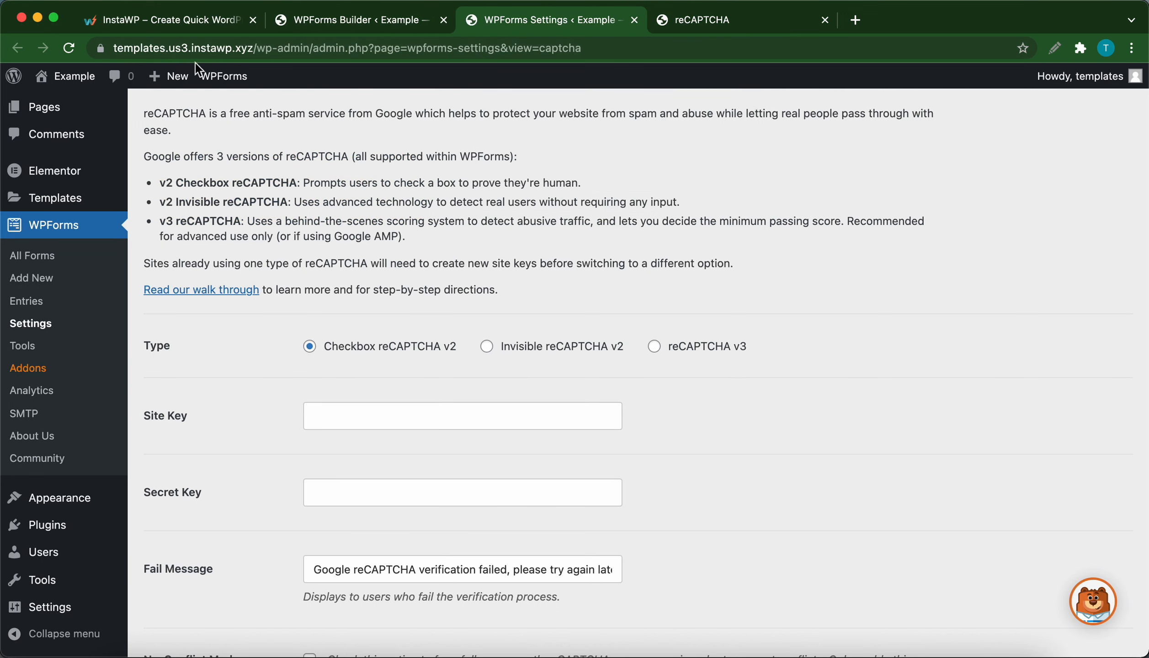
click(116, 51)
click(131, 49)
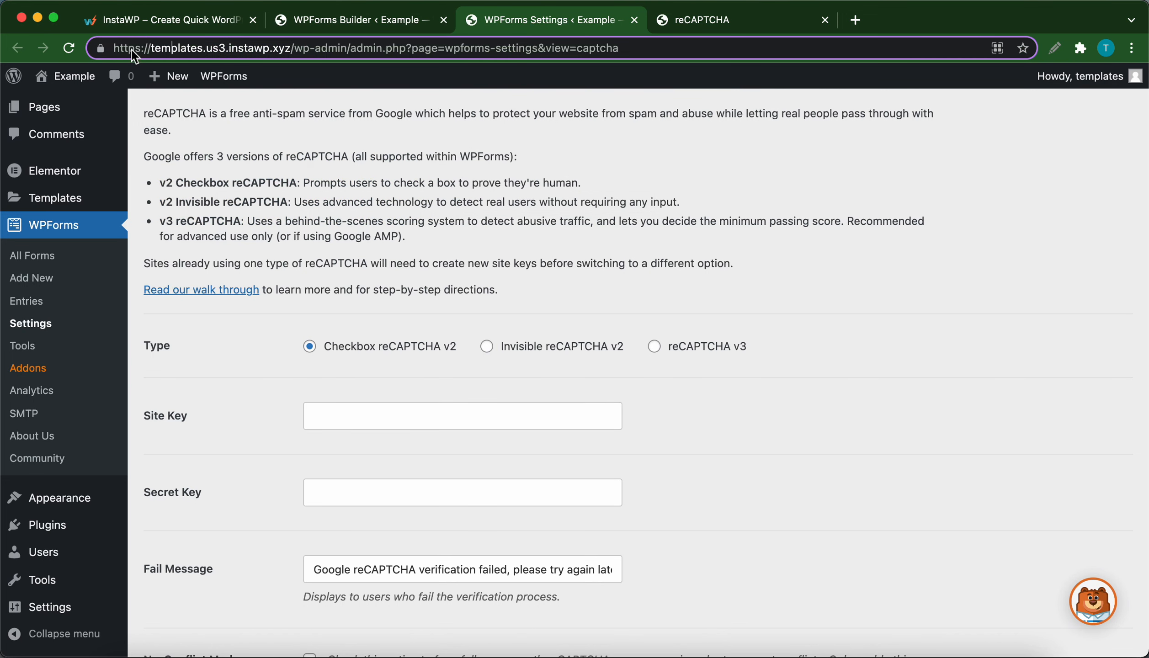
click(157, 45)
click(154, 48)
drag(154, 48, 310, 55)
key(super+c)
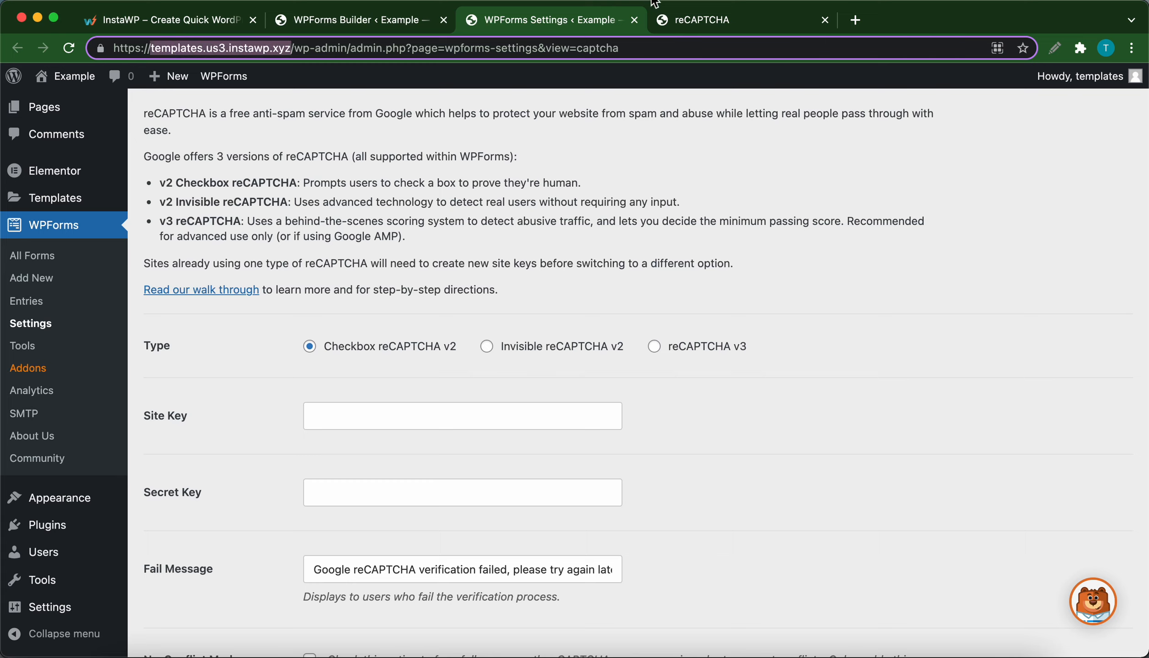
click(677, 19)
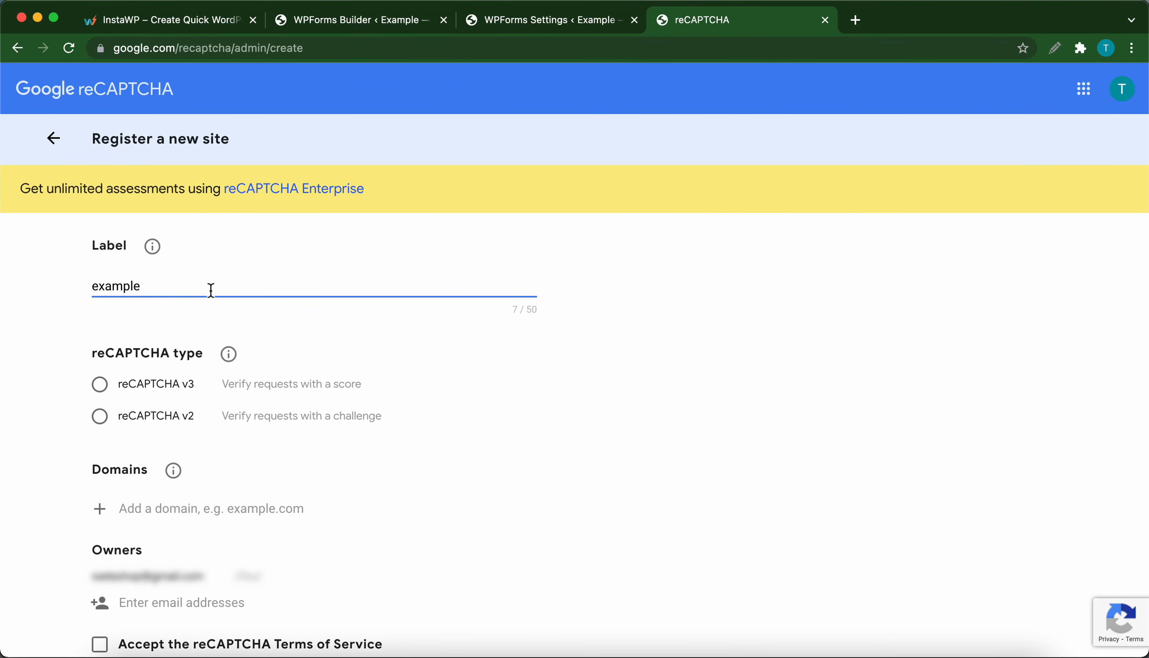
scroll(237, 417, down, 2)
click(179, 460)
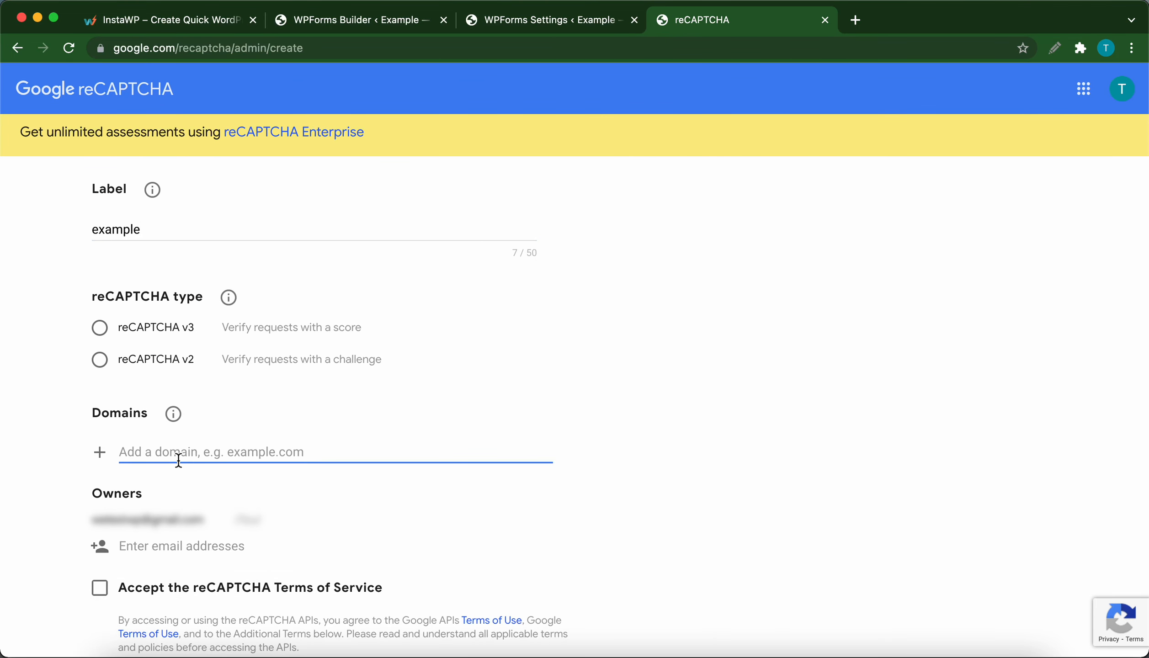
key(super+v)
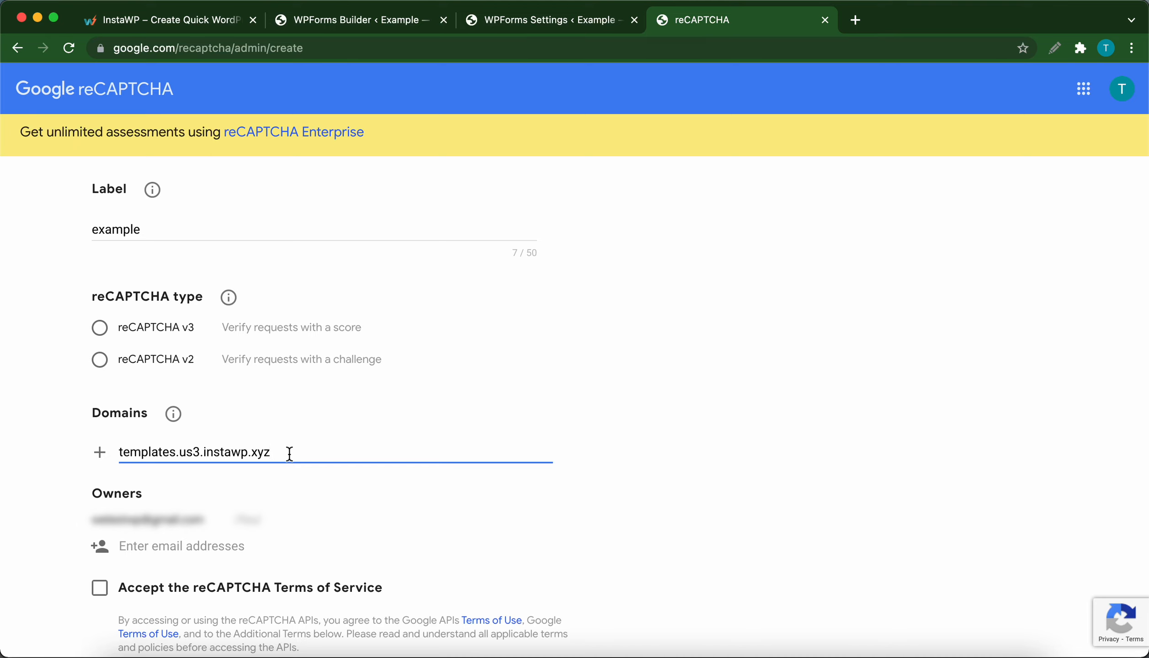
Step: Accept the reCAPTCHA Terms of Service and try to submit the site registration
scroll(290, 454, down, 6)
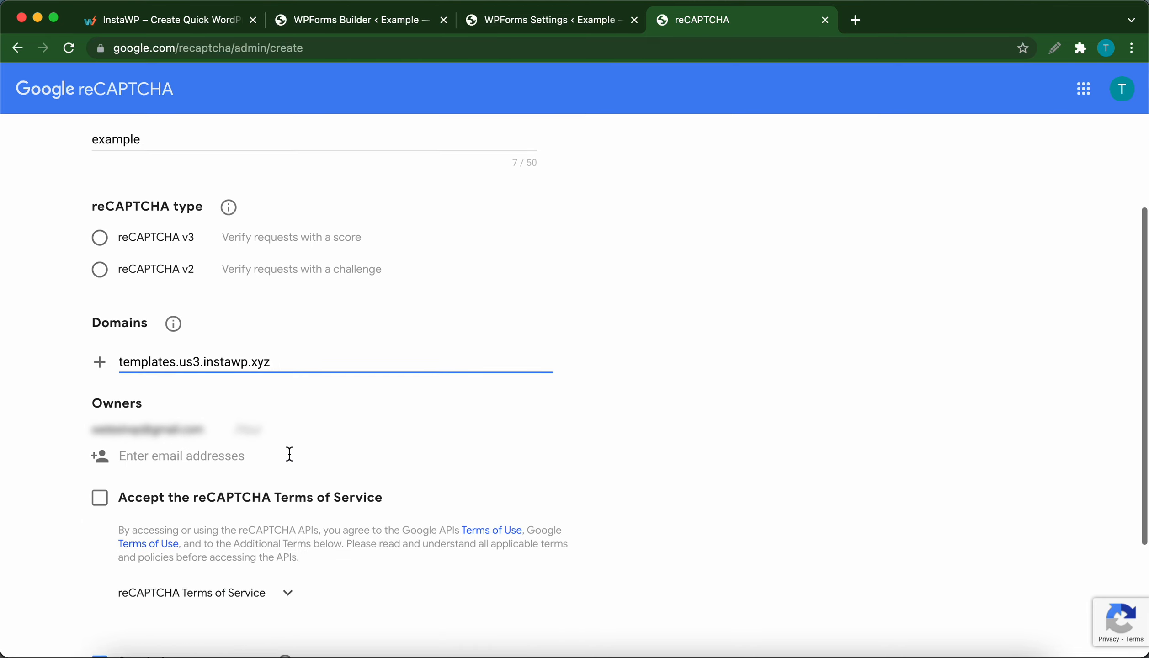
click(100, 423)
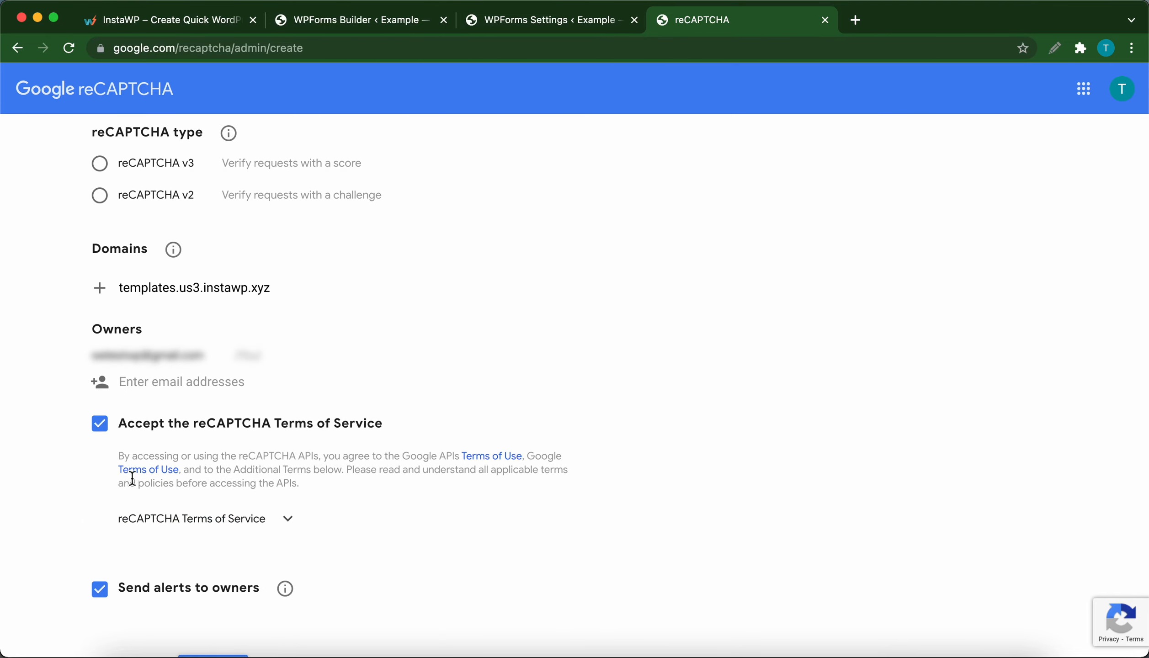
scroll(132, 478, down, 3)
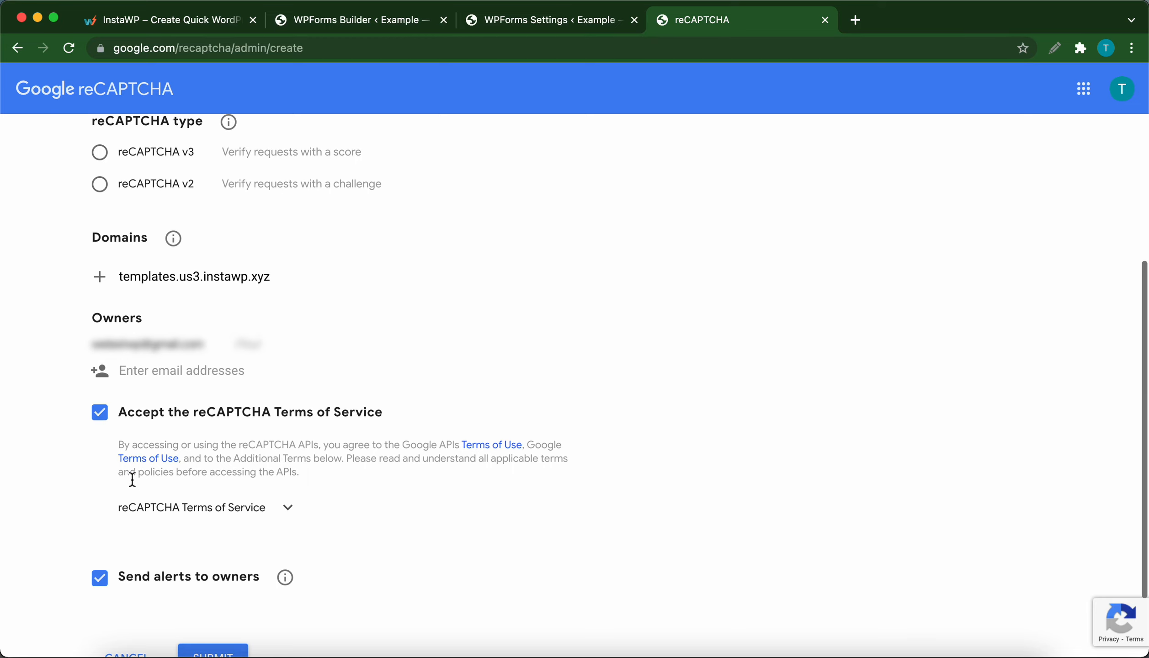
scroll(132, 478, down, 1)
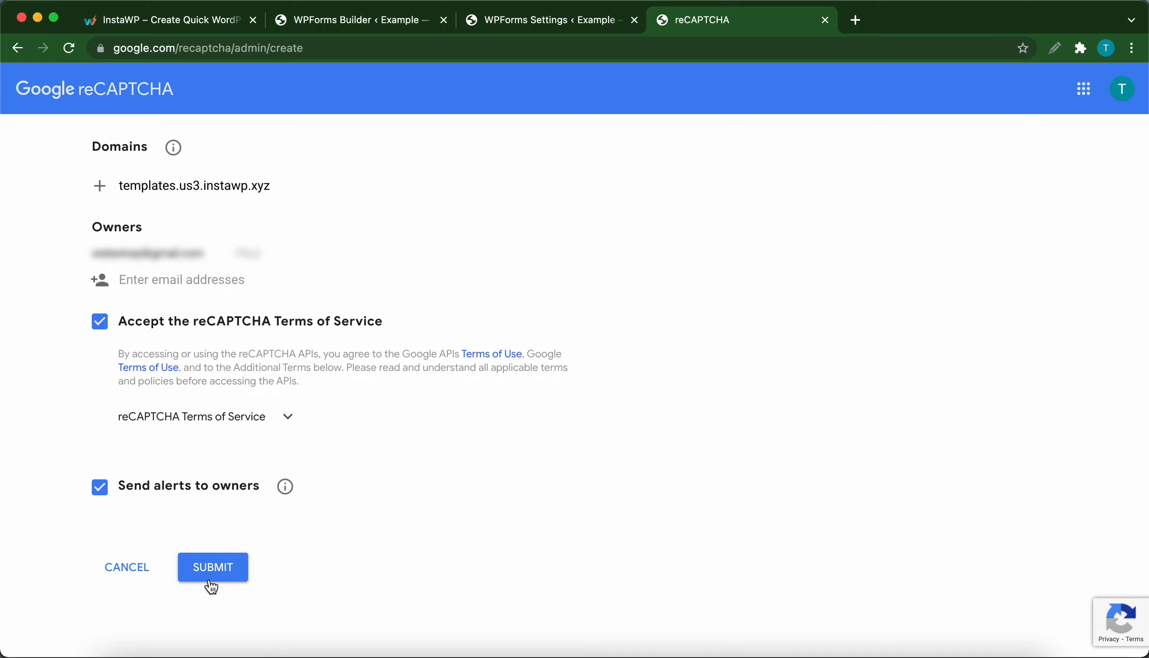
click(225, 569)
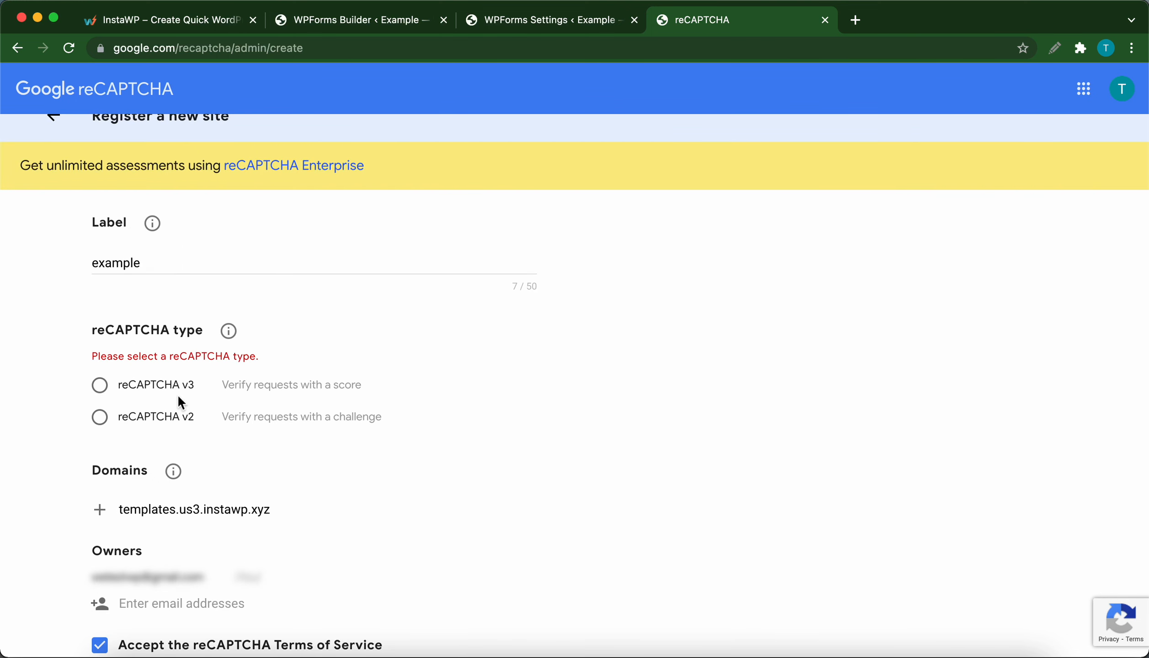
Step: Choose reCAPTCHA v2 with the "I'm not a robot" Checkbox as the type and submit the registration
click(100, 417)
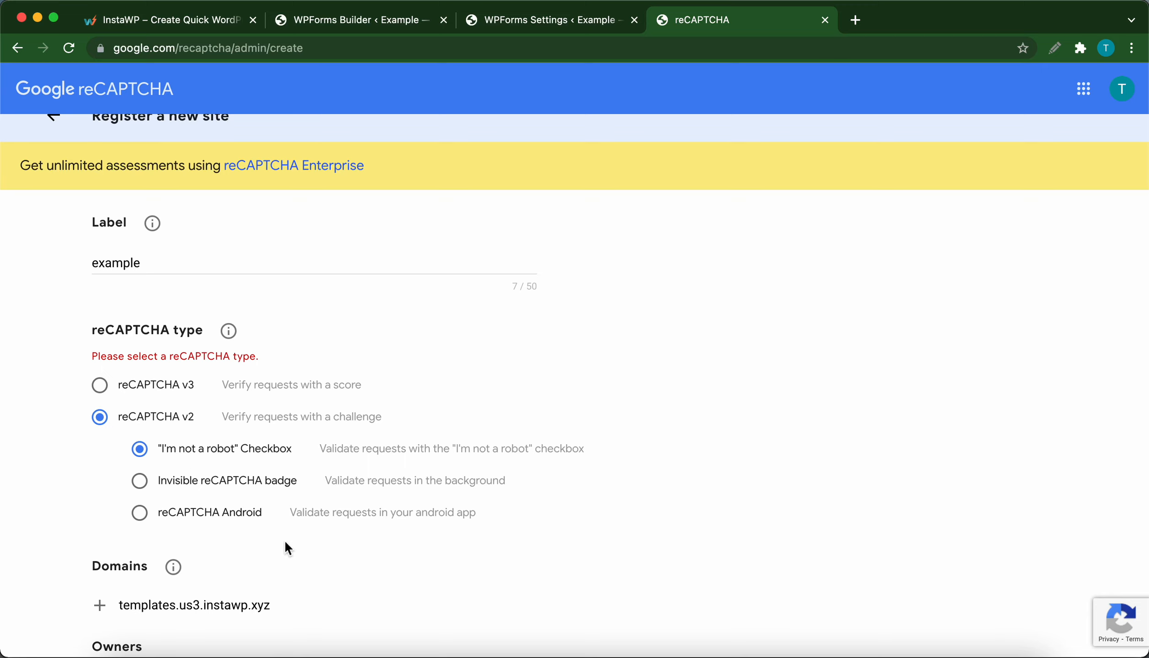
scroll(285, 539, down, 5)
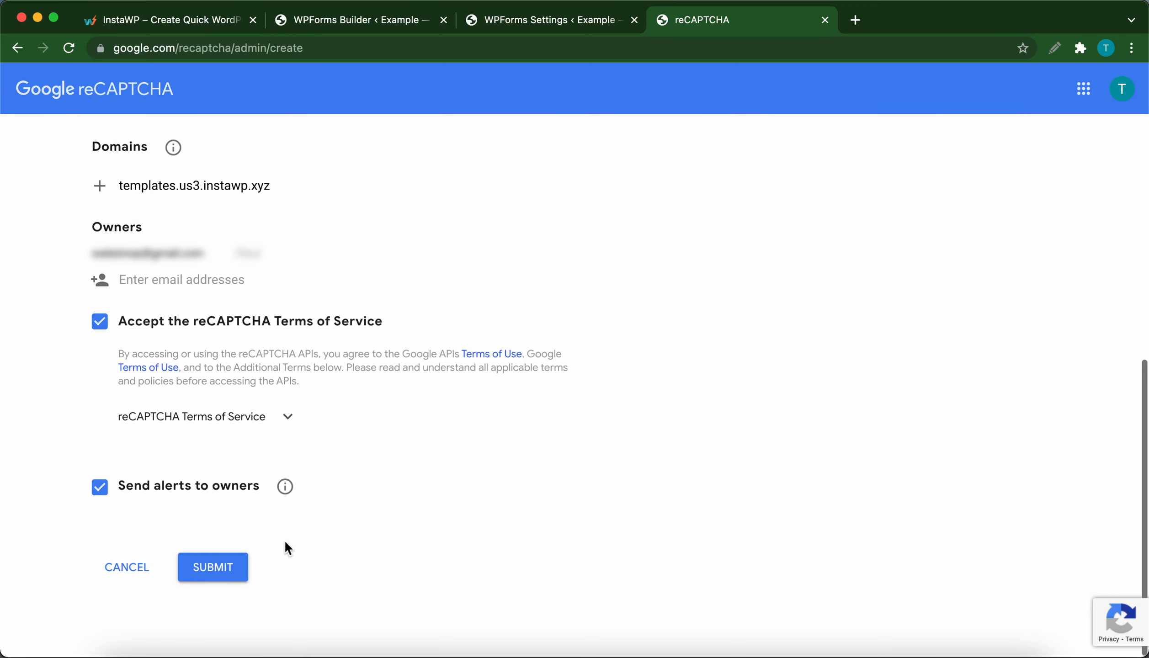
click(210, 571)
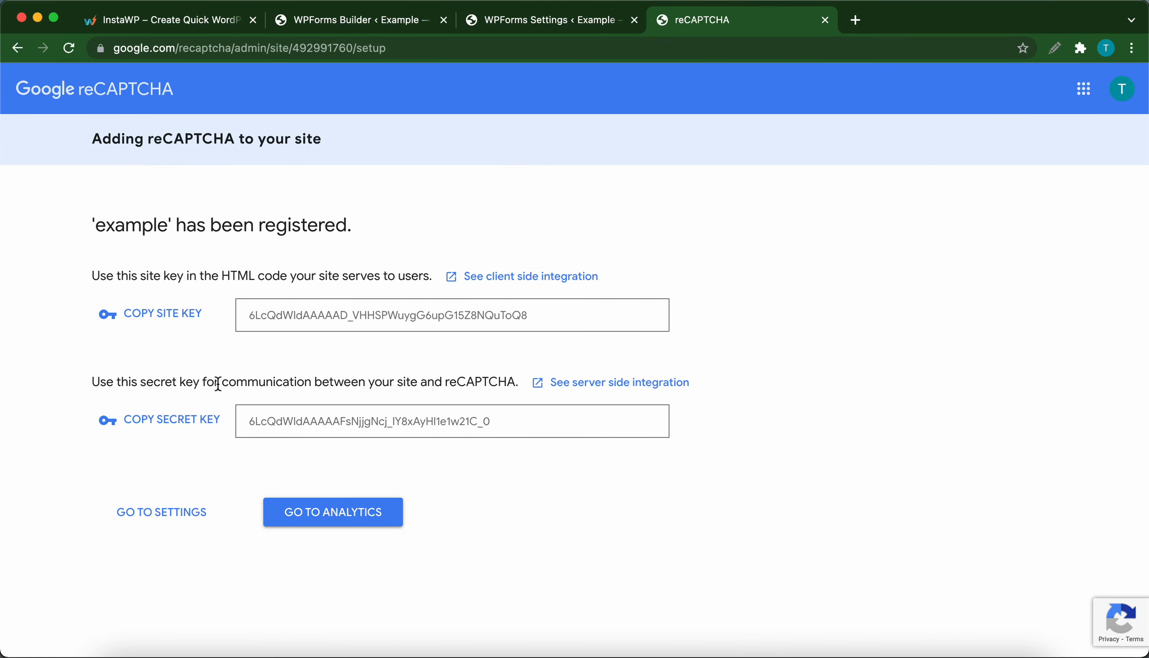
Step: Copy the site key from the reCAPTCHA registration page and enter it as the Site Key in the WPForms CAPTCHA settings
click(177, 314)
click(519, 27)
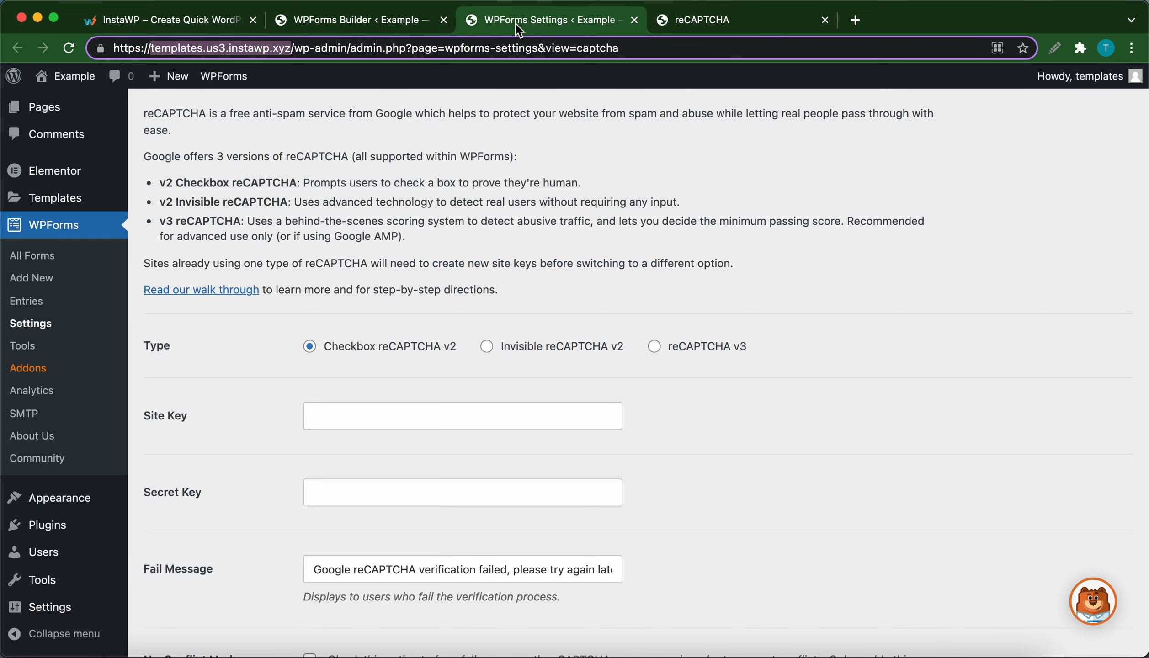
click(333, 405)
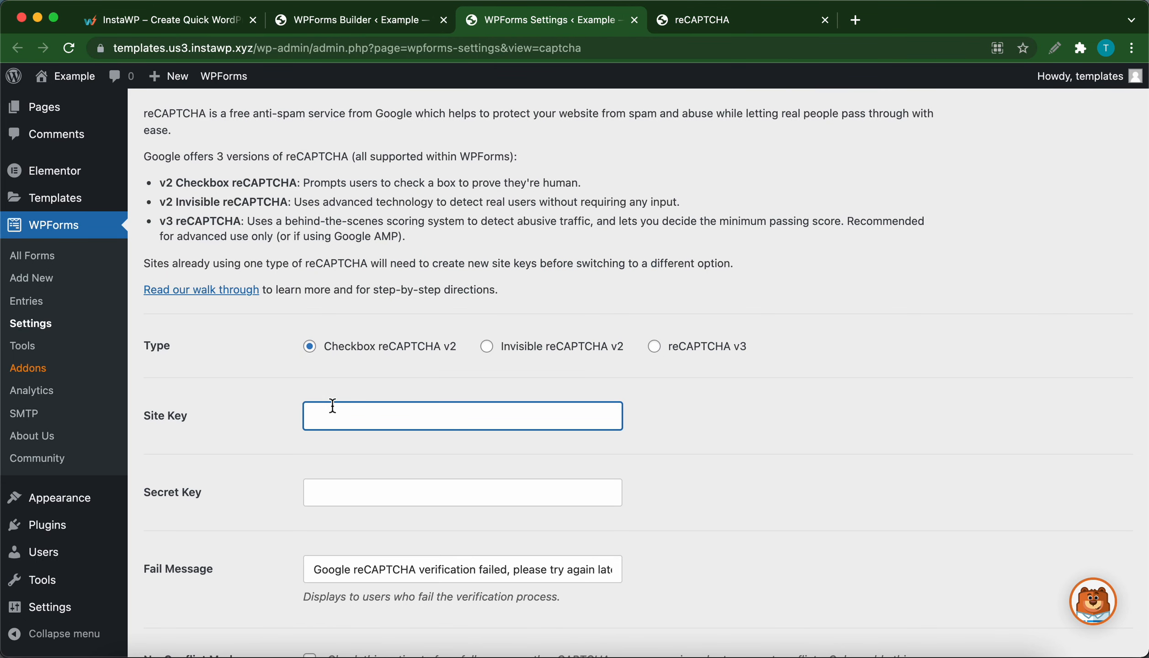
key(super+v)
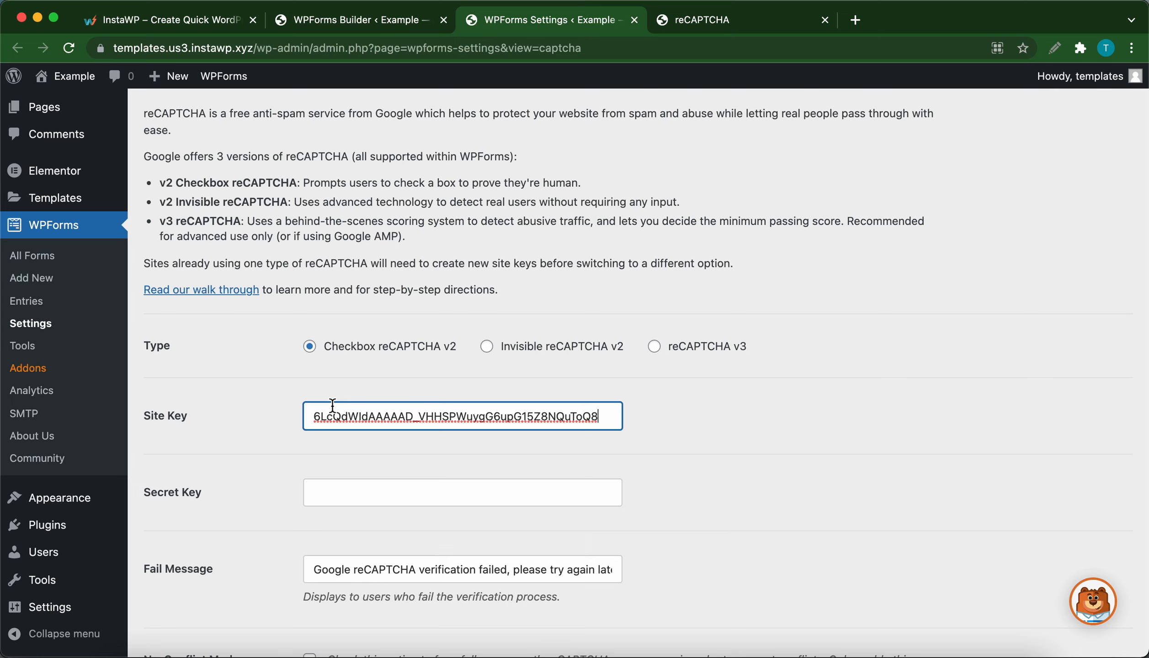
Step: Copy the secret key from the reCAPTCHA registration page and enter it as the Secret Key in the WPForms CAPTCHA settings
click(724, 23)
click(192, 420)
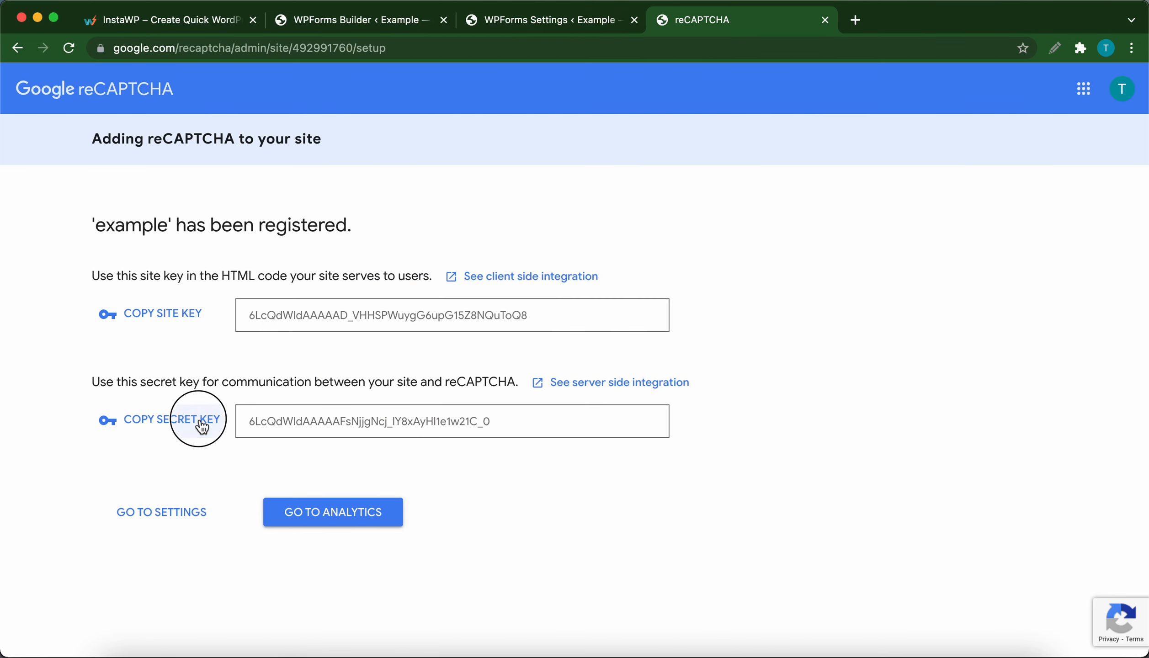
click(548, 23)
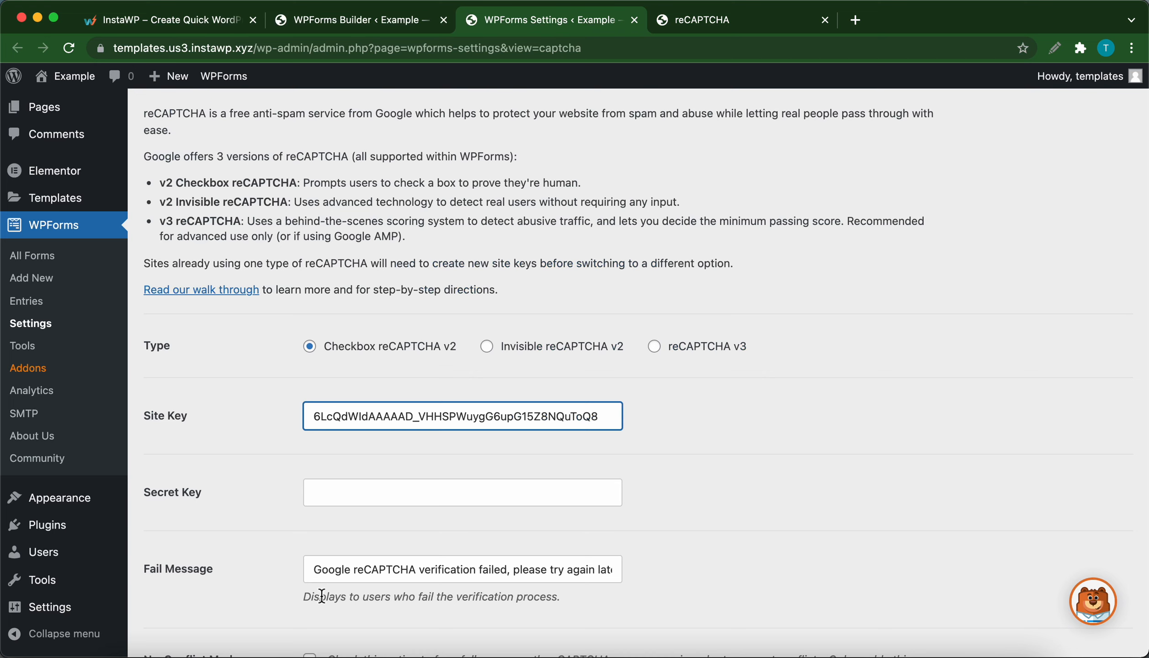
click(342, 495)
key(super+v)
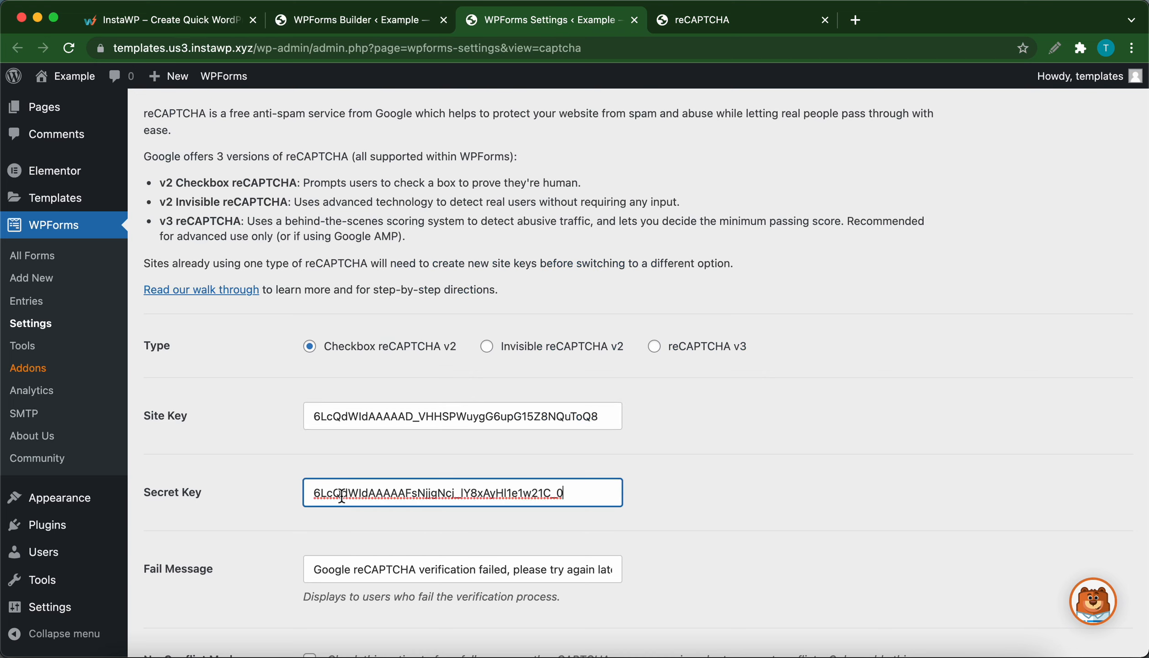
click(646, 475)
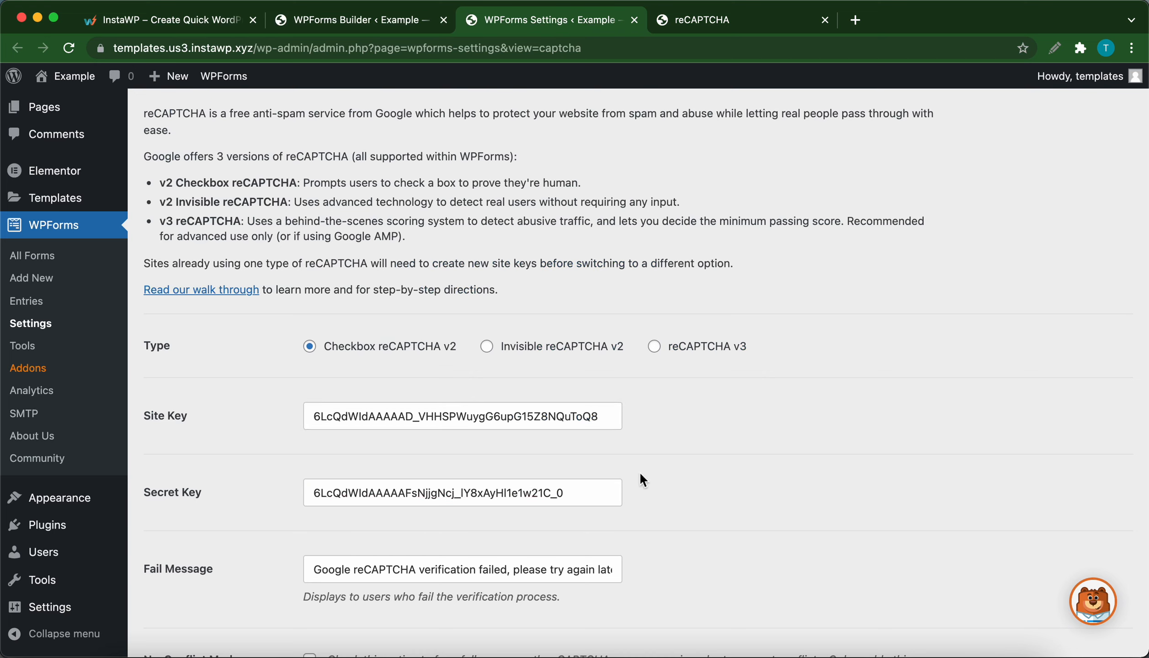
Step: Save the WPForms CAPTCHA settings and check the reCAPTCHA preview
scroll(643, 478, down, 5)
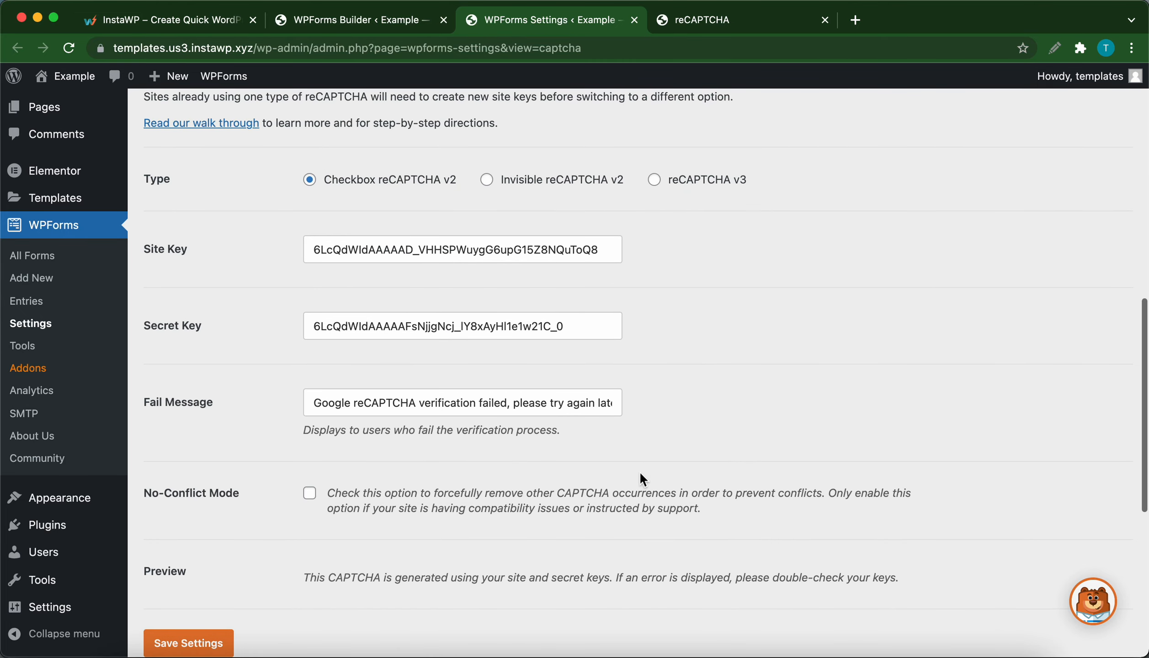
scroll(641, 475, down, 1)
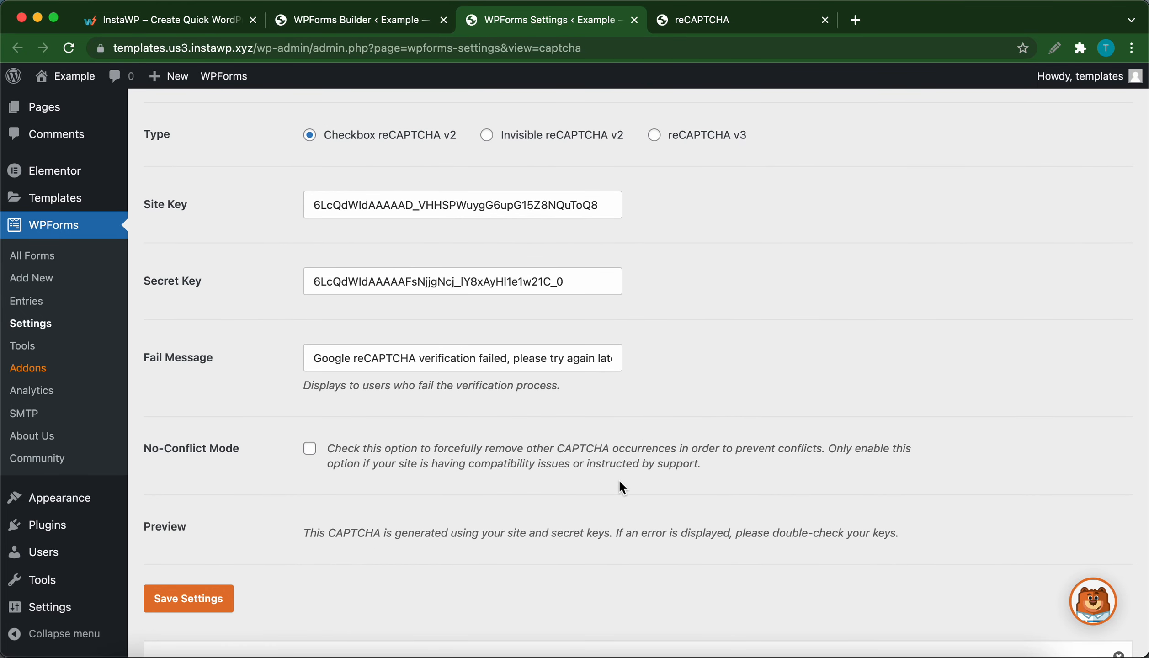
scroll(538, 475, down, 1)
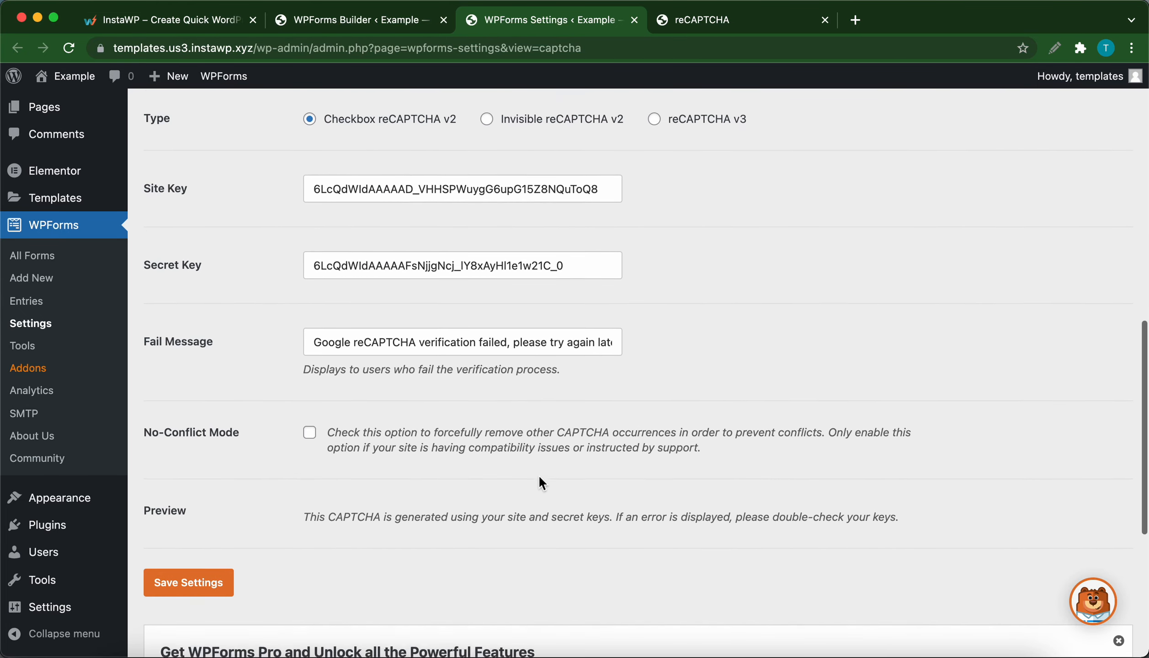
click(225, 559)
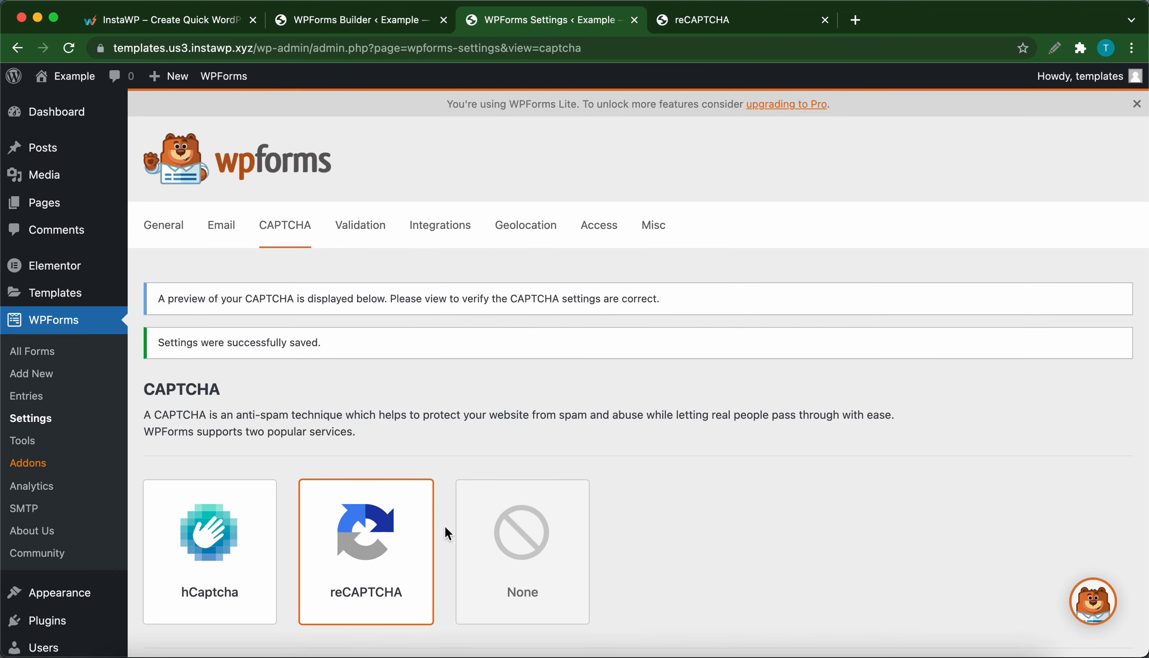
scroll(448, 532, down, 1)
scroll(448, 534, down, 18)
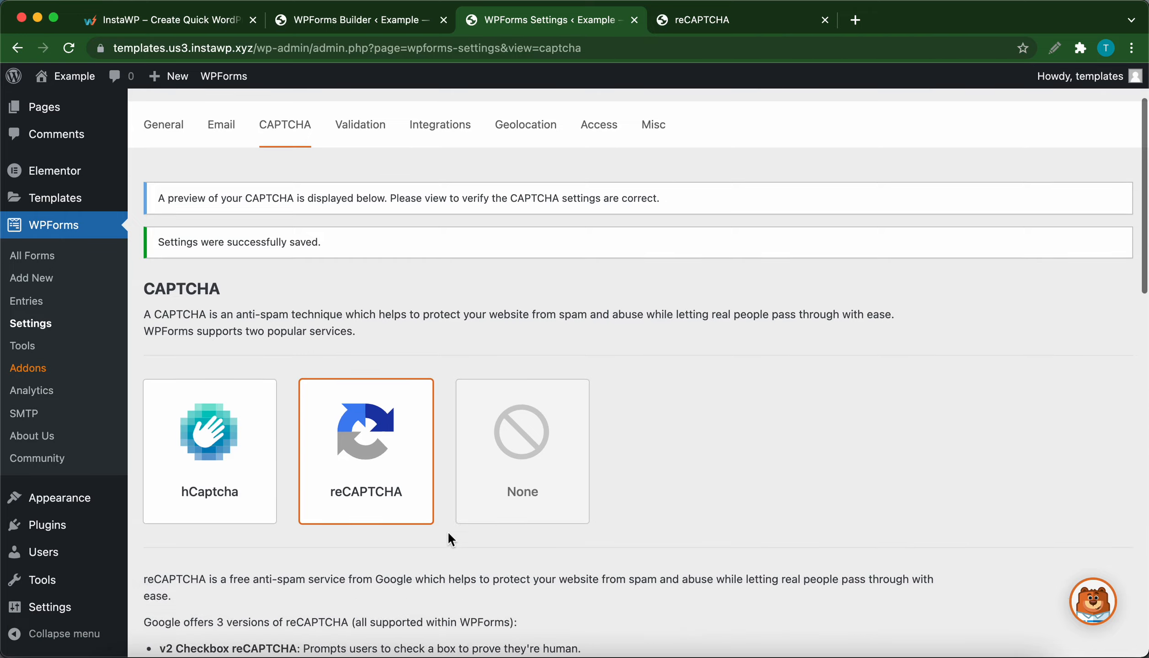
scroll(447, 531, down, 1)
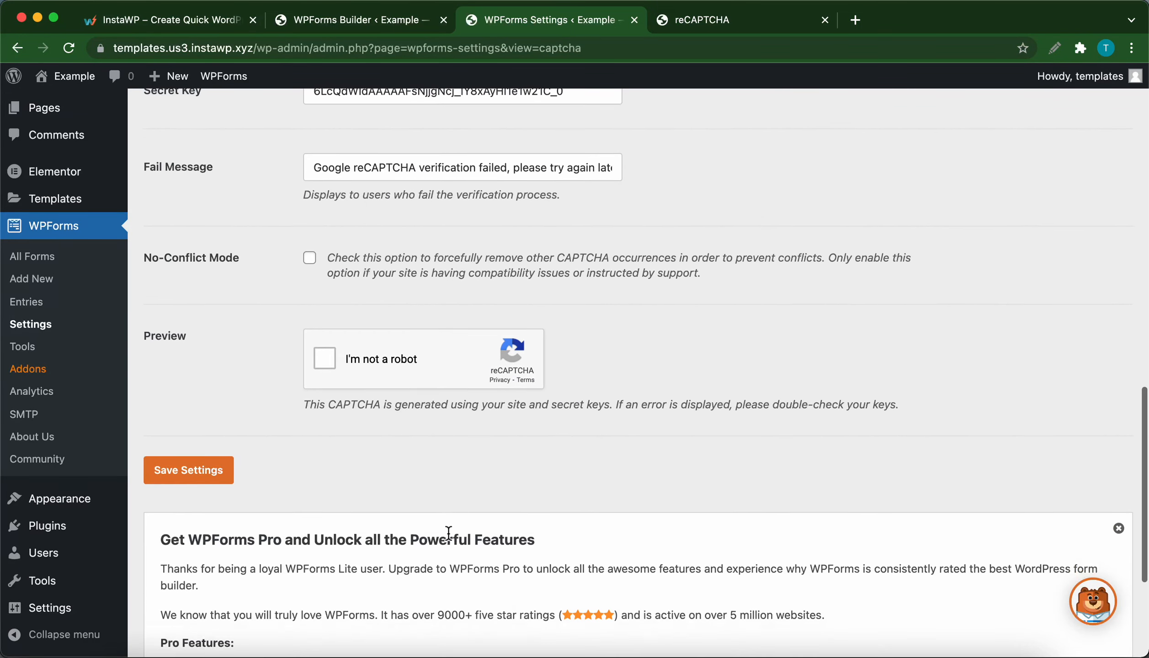
scroll(447, 532, up, 1)
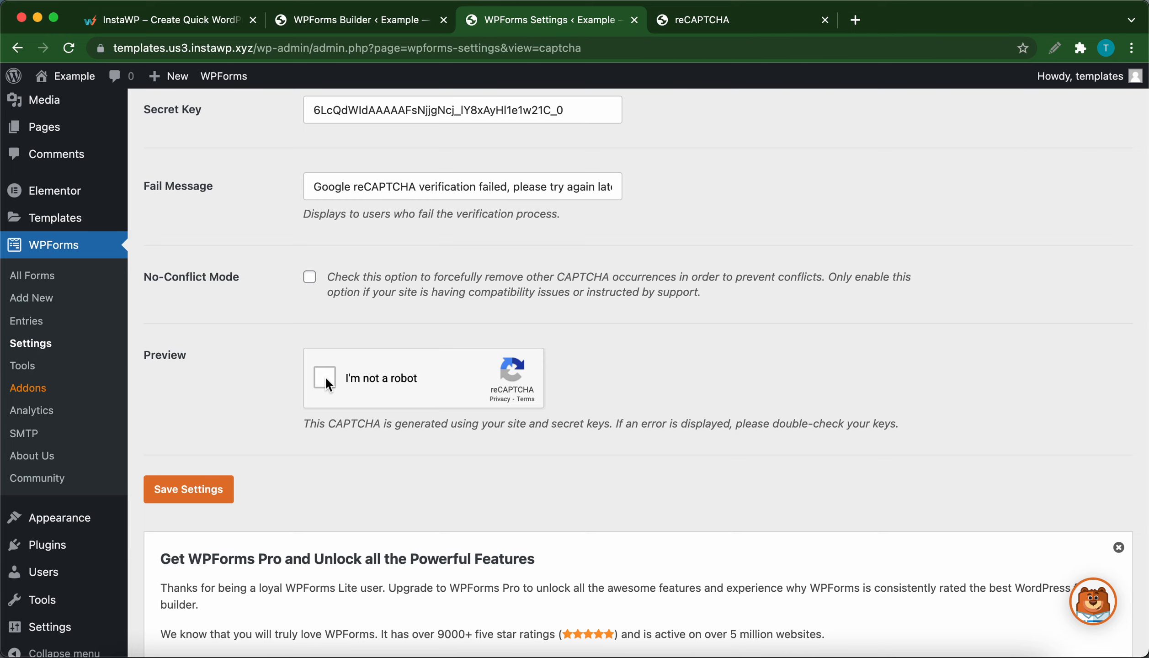
scroll(325, 376, up, 13)
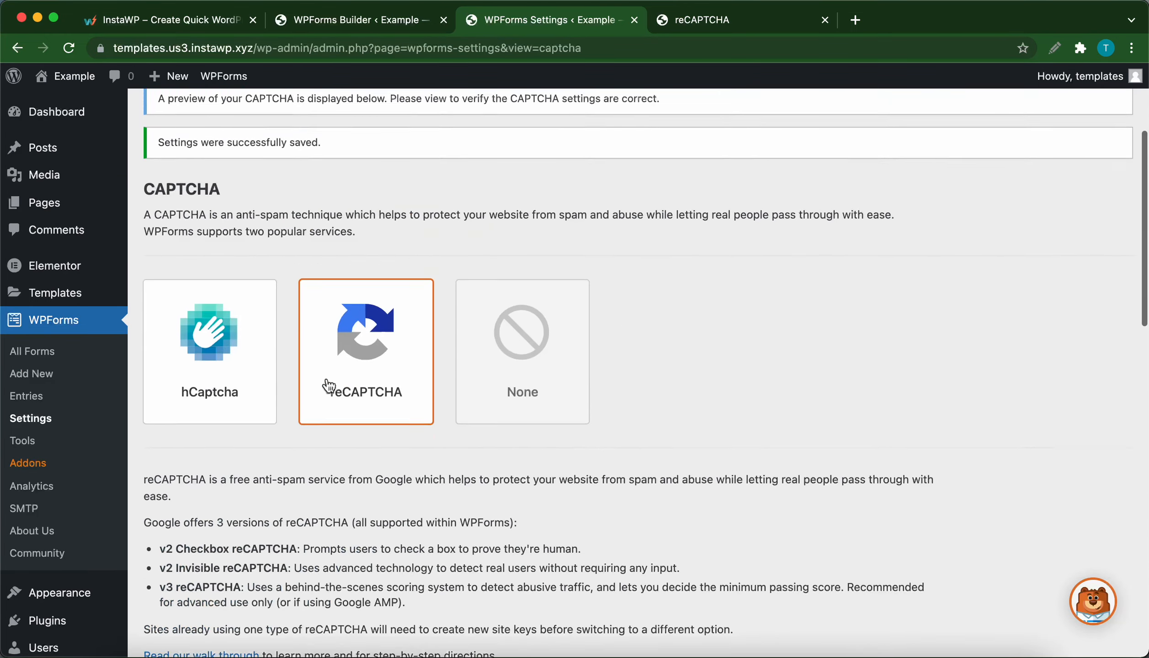
scroll(329, 386, up, 5)
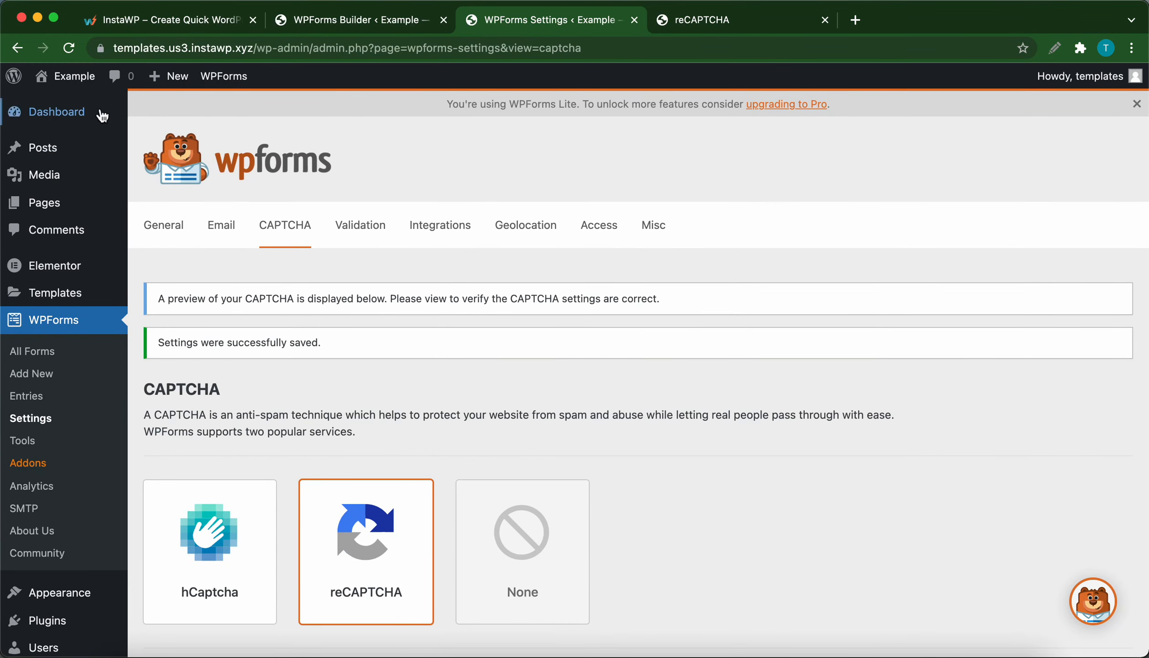
Step: Open the Example site's front end in a new tab, check its Contact Us section and open the home page in Elementor
right_click(75, 84)
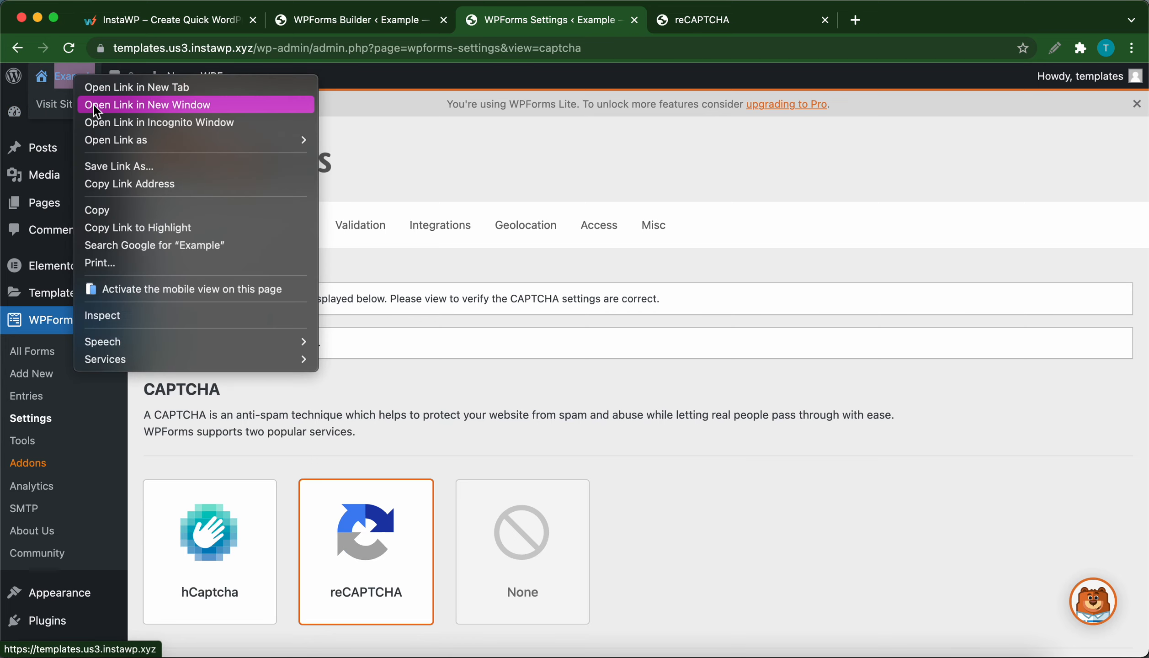
click(91, 85)
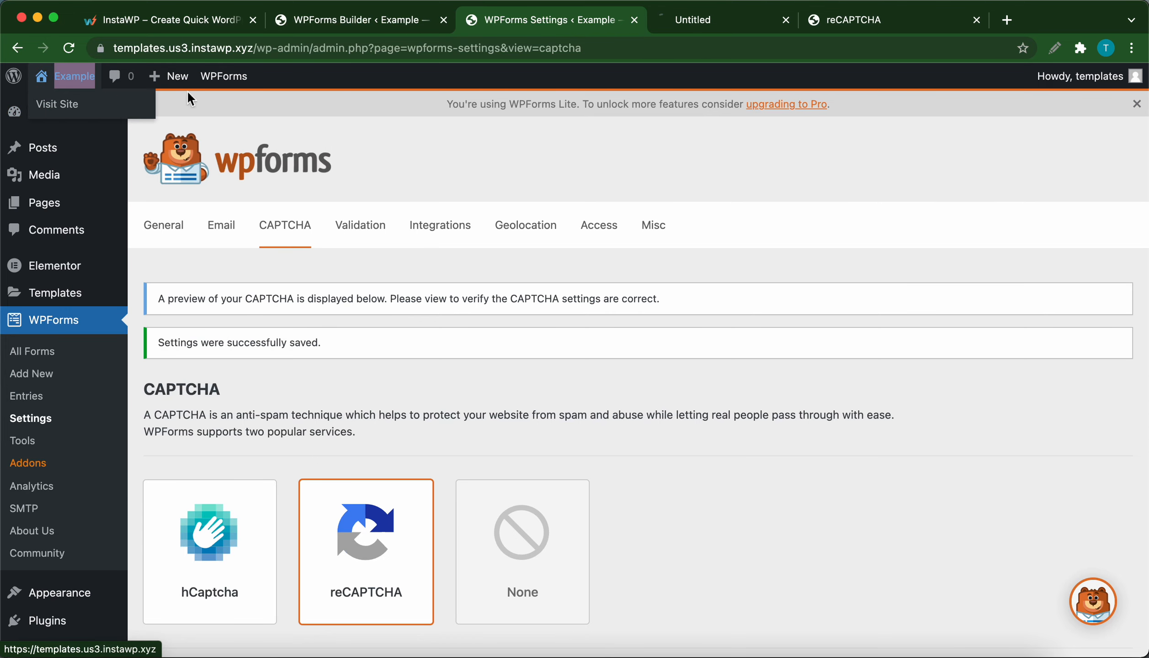
click(741, 19)
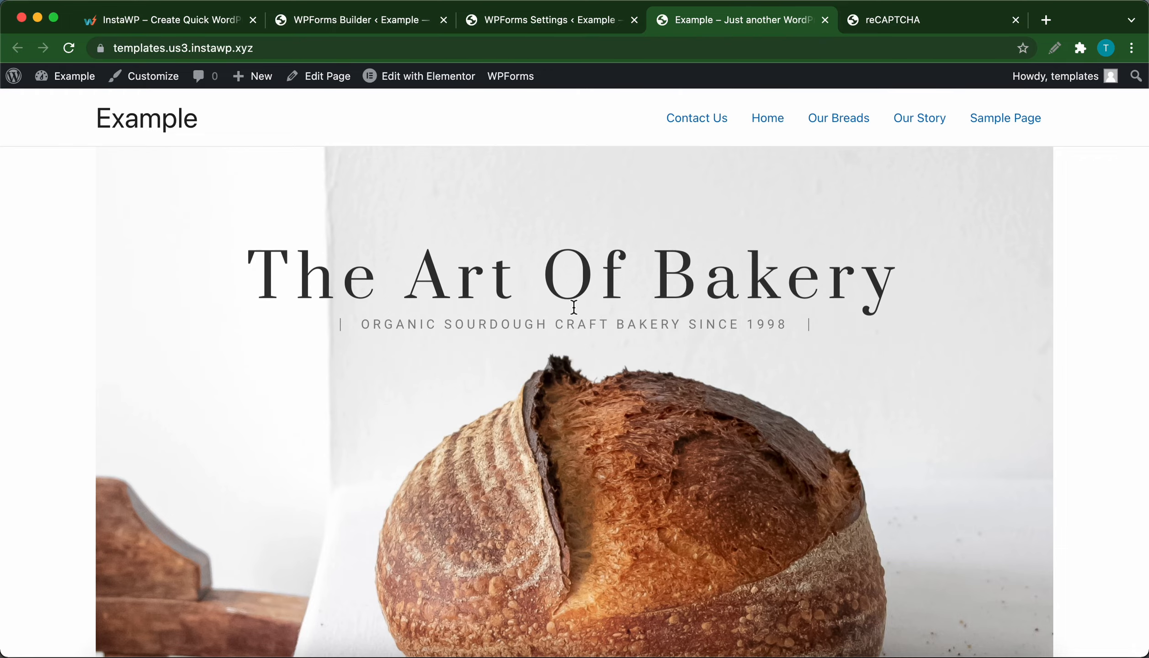
scroll(573, 311, down, 15)
scroll(574, 308, down, 15)
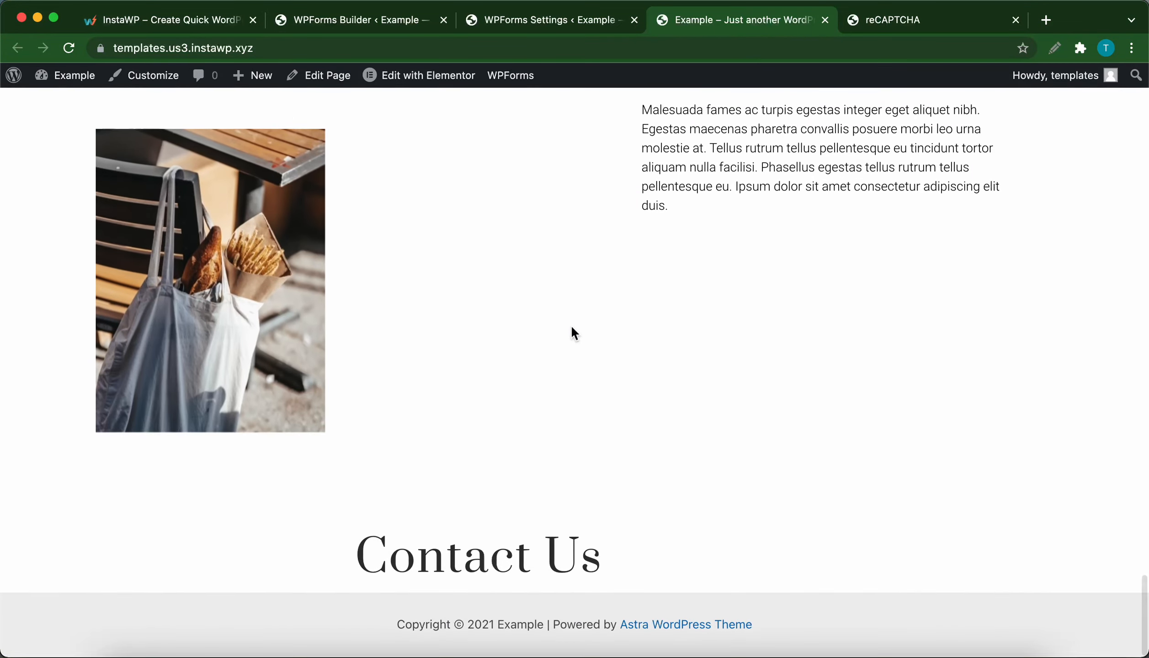
click(437, 81)
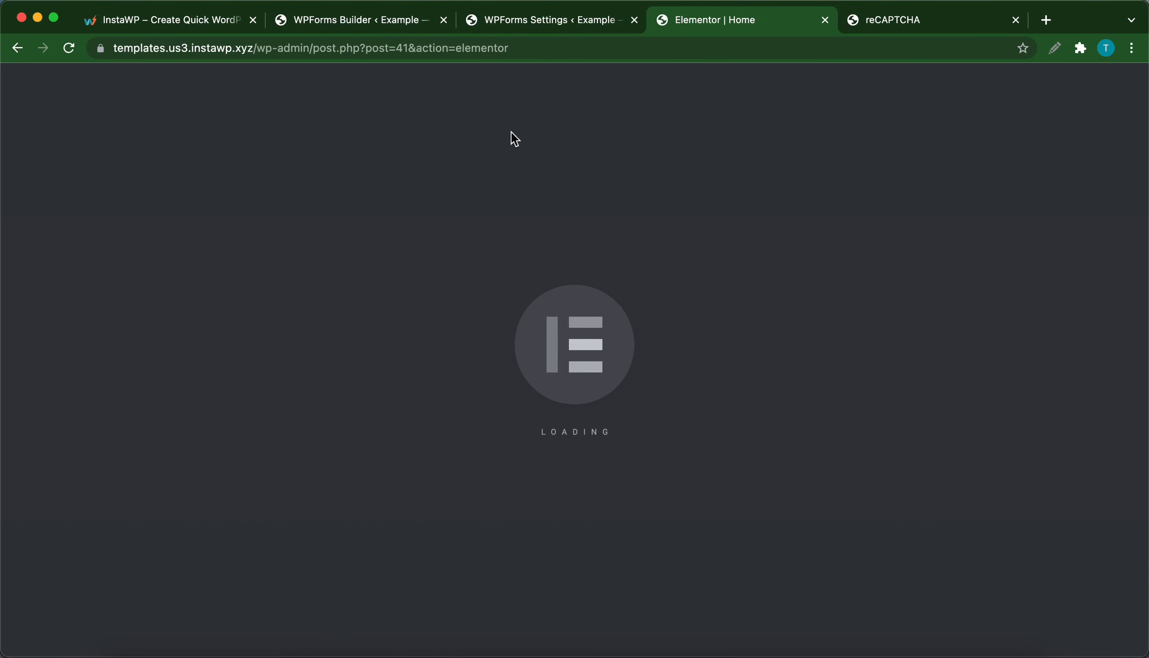
Step: Assign Simple Contact Form to the WPForms widget under the Contact Us heading, update the page and close the editor
scroll(491, 453, down, 3)
scroll(492, 454, down, 20)
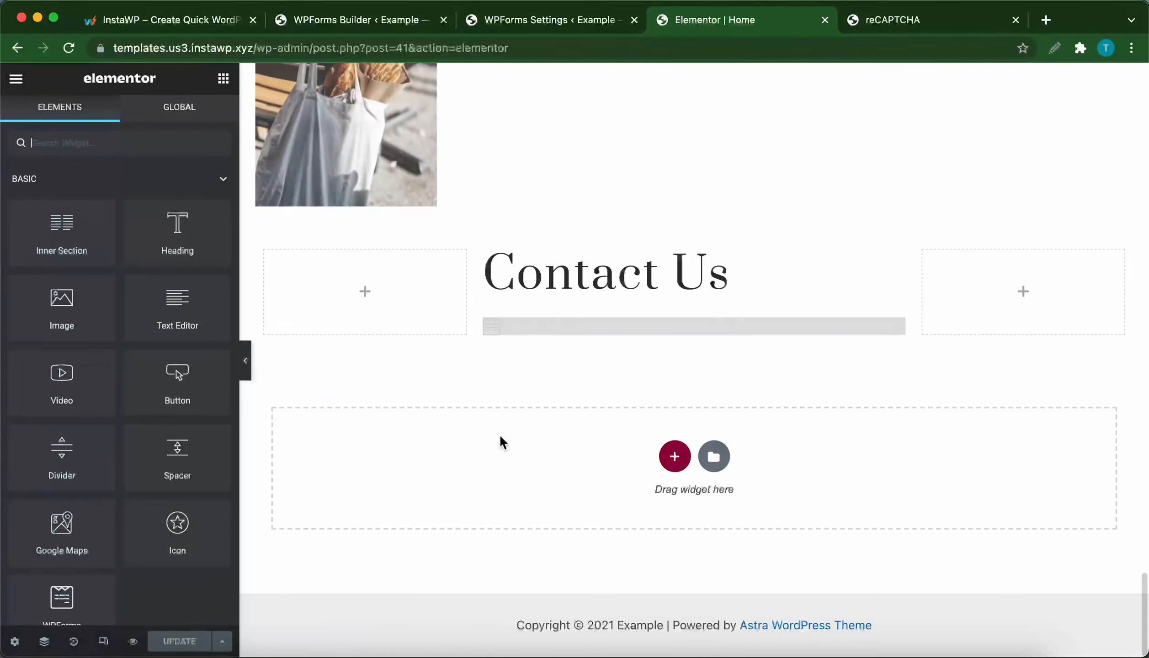
click(524, 324)
click(144, 221)
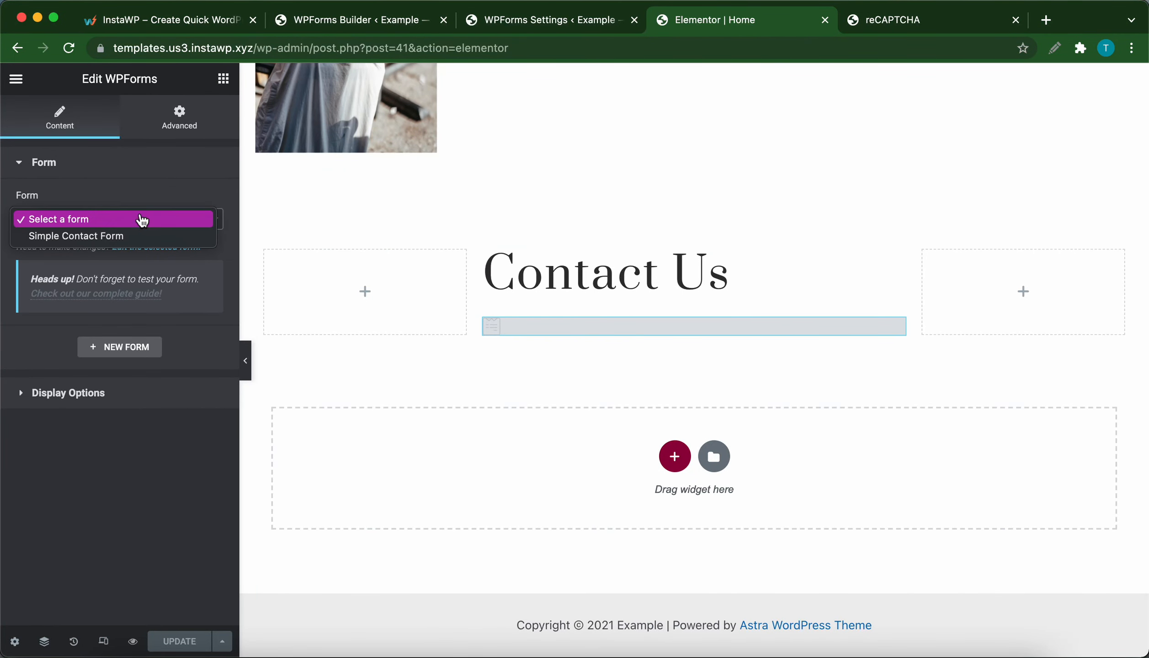
click(149, 236)
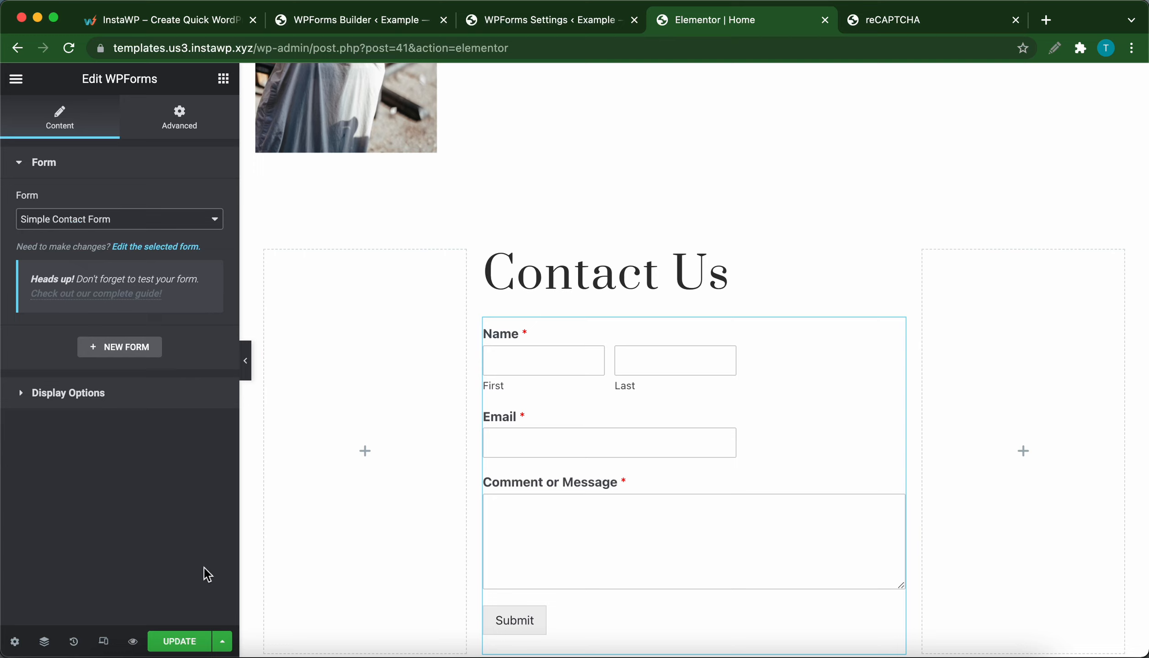
click(165, 645)
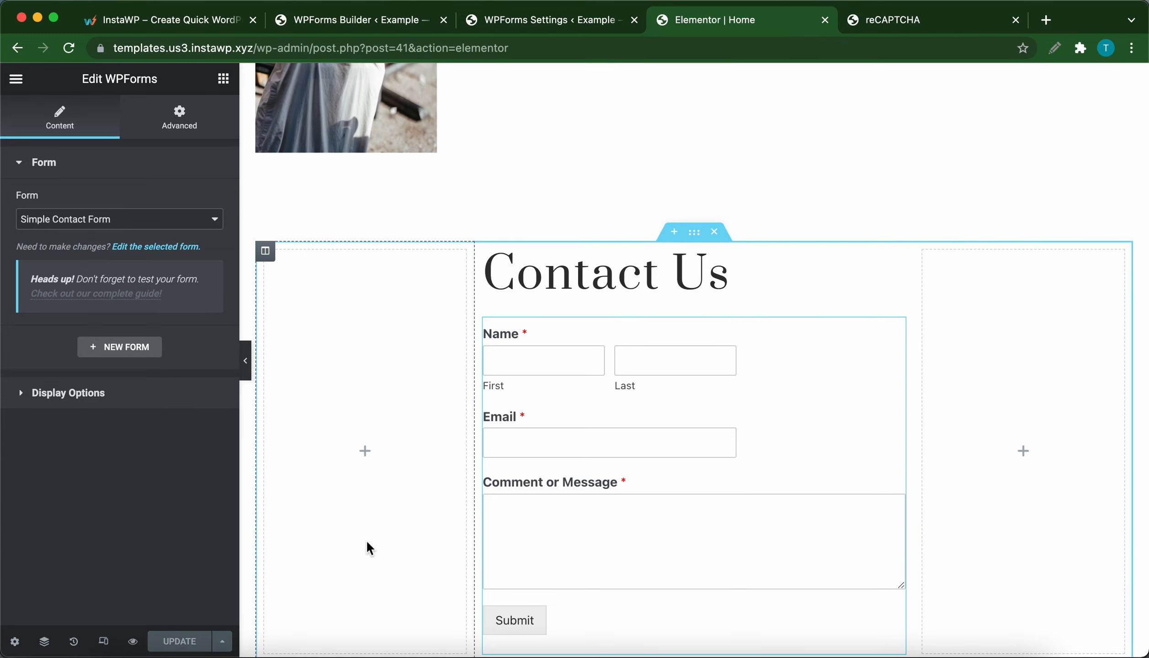
click(825, 20)
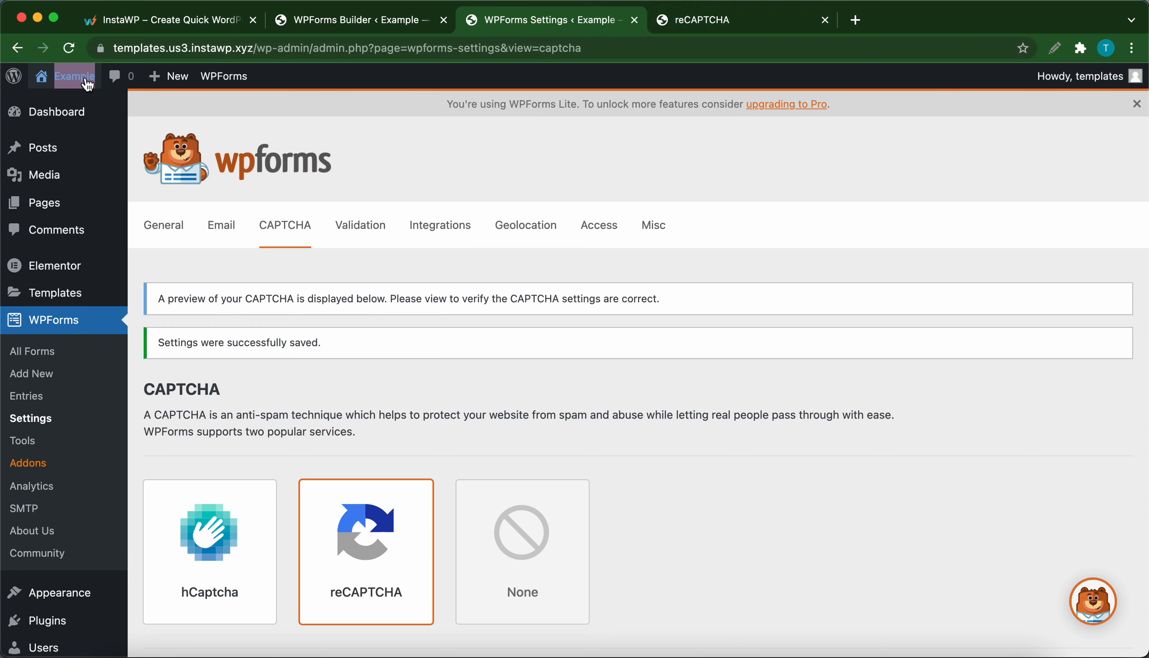
Step: View the live site in an incognito window, examine the form in the Contact Us section and close the window
right_click(63, 88)
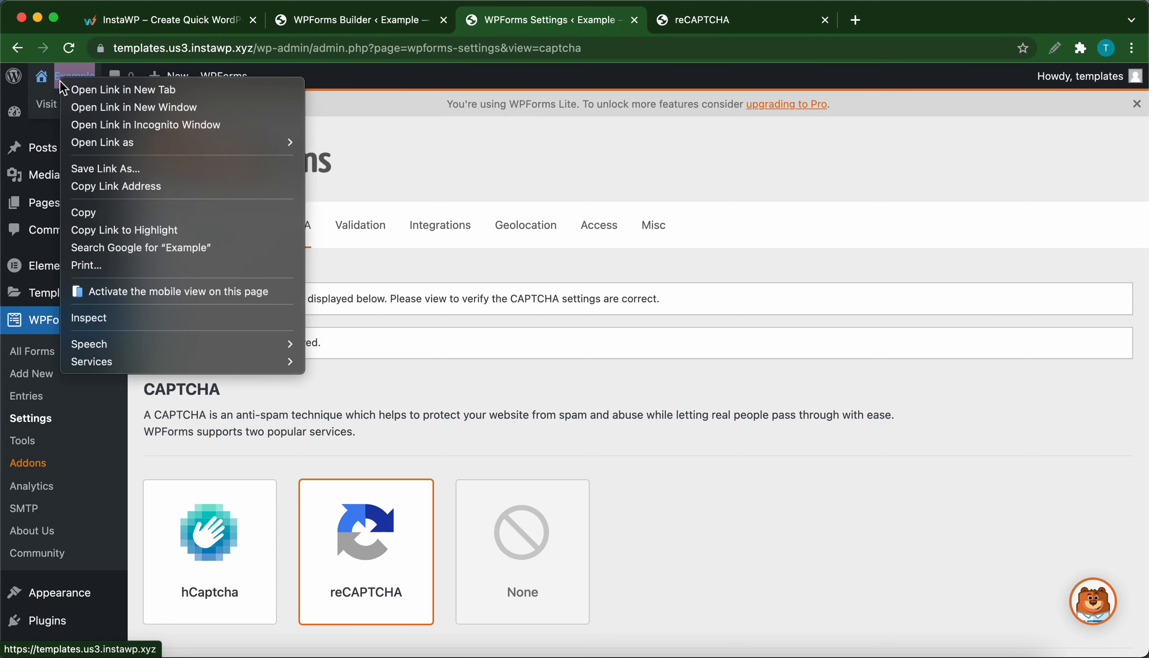
click(135, 125)
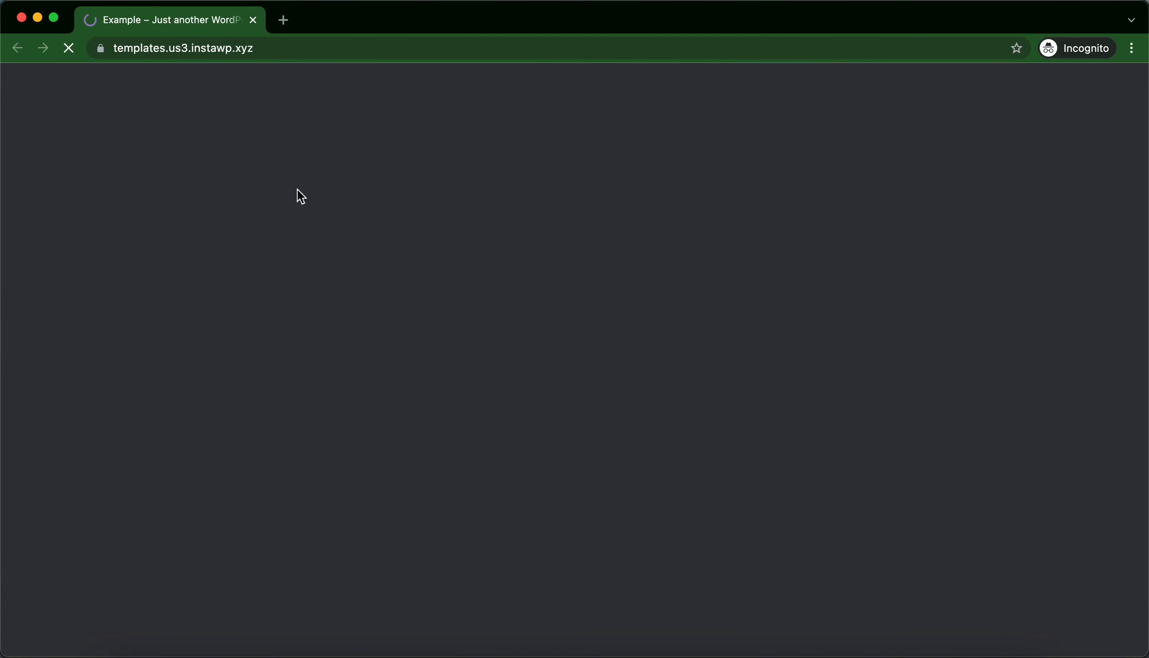
scroll(408, 372, down, 2)
scroll(408, 372, down, 15)
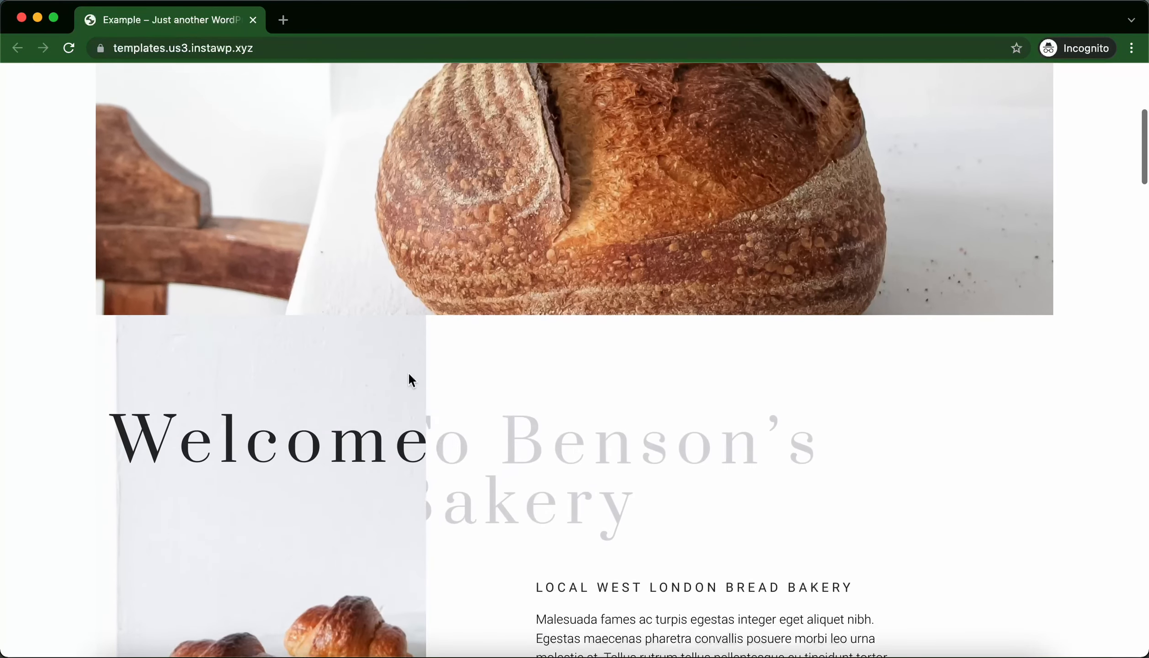
scroll(409, 372, down, 15)
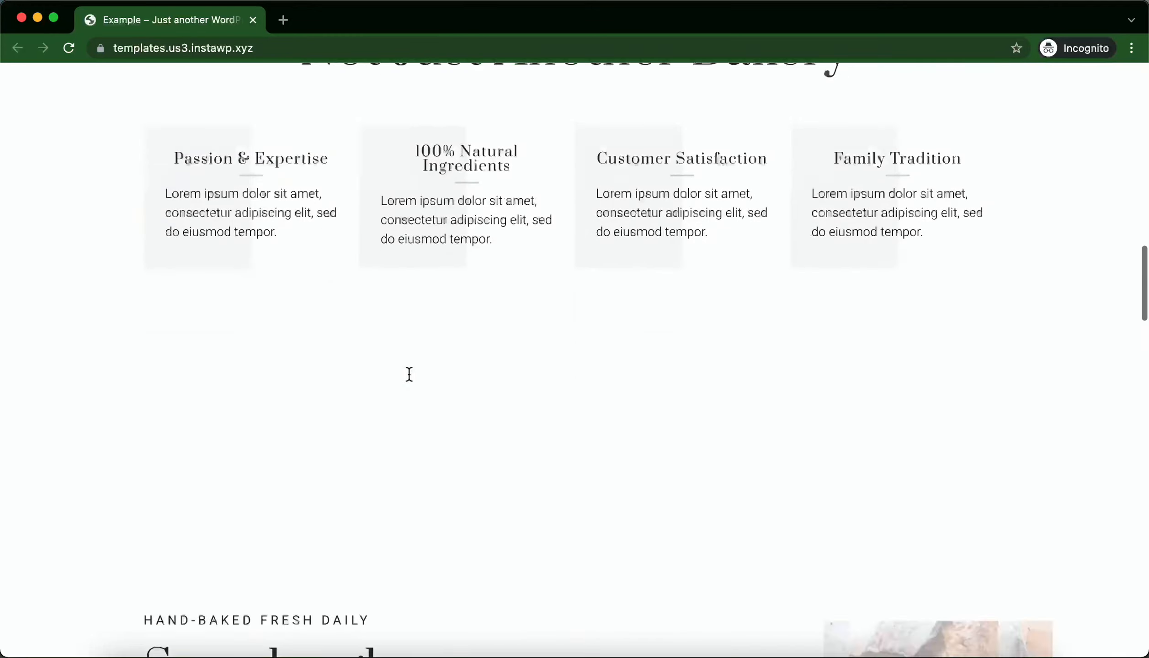
scroll(408, 372, down, 20)
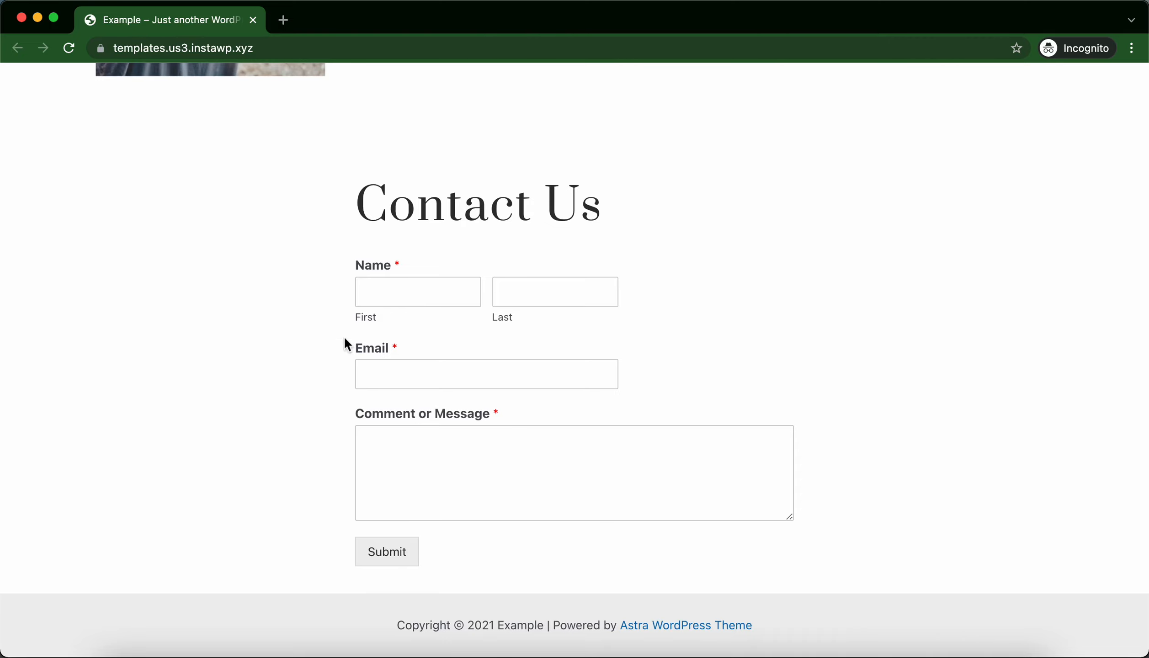
click(21, 18)
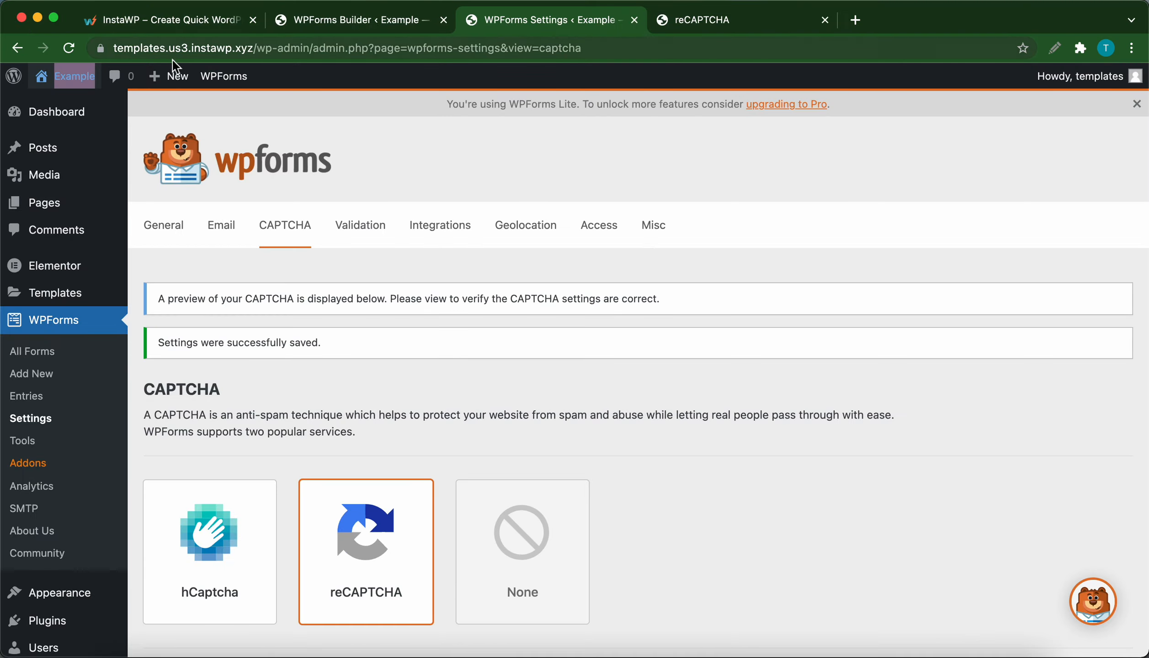
Step: Return to the Simple Contact Form in the WPForms Builder
scroll(300, 402, down, 5)
scroll(297, 394, down, 5)
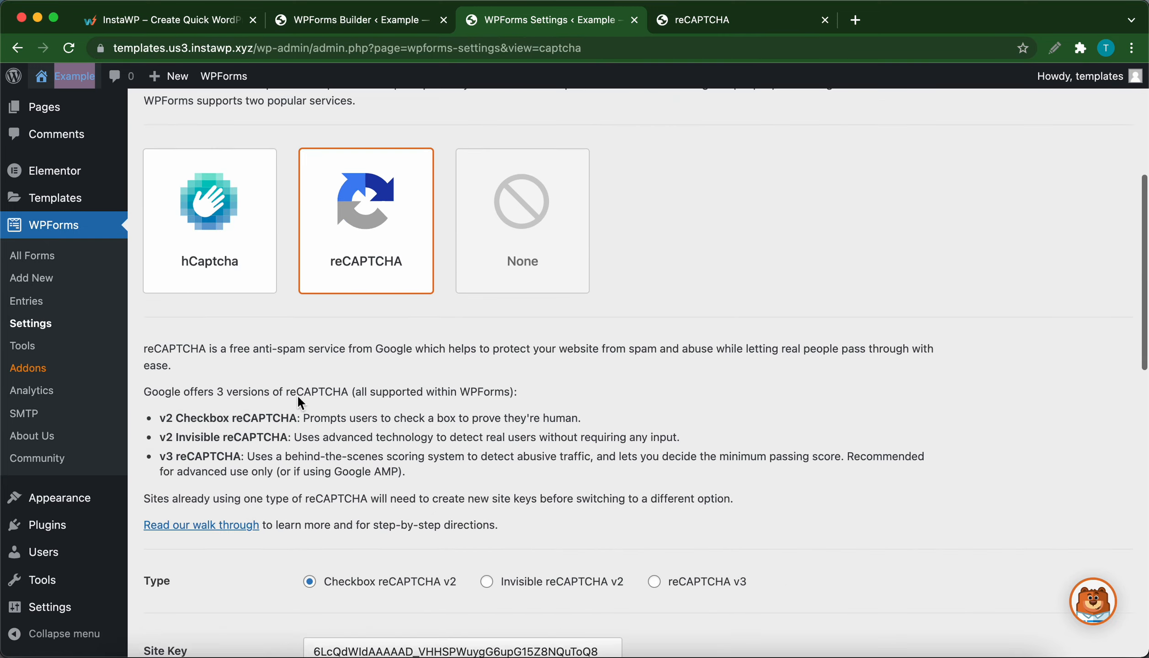
scroll(297, 395, up, 15)
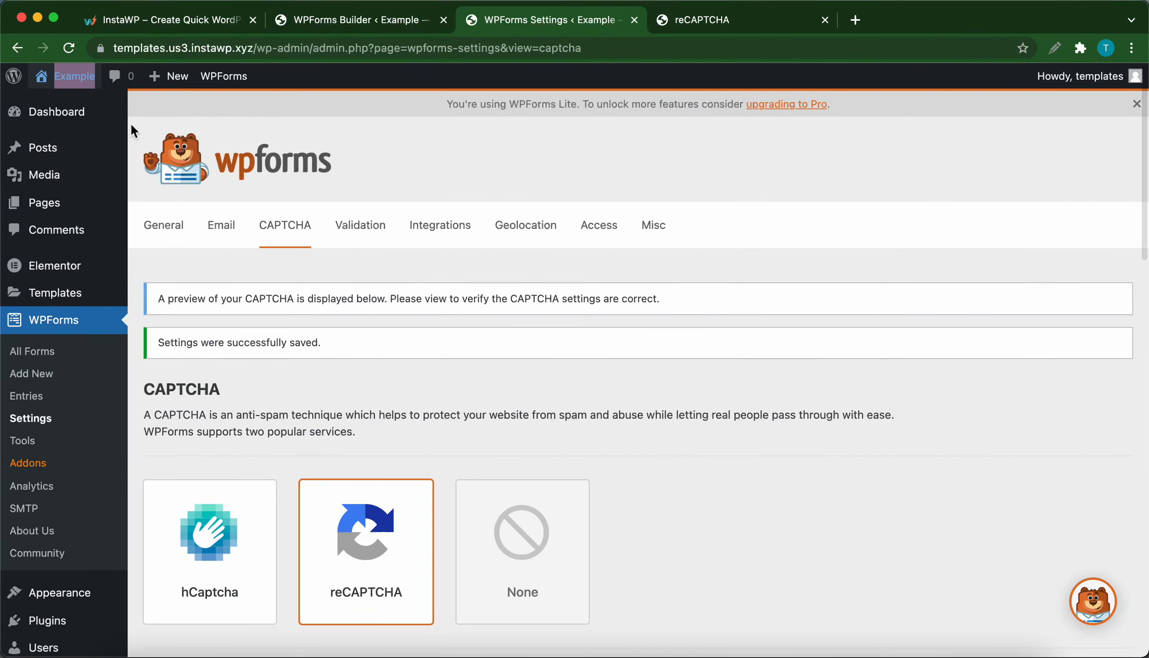
click(375, 21)
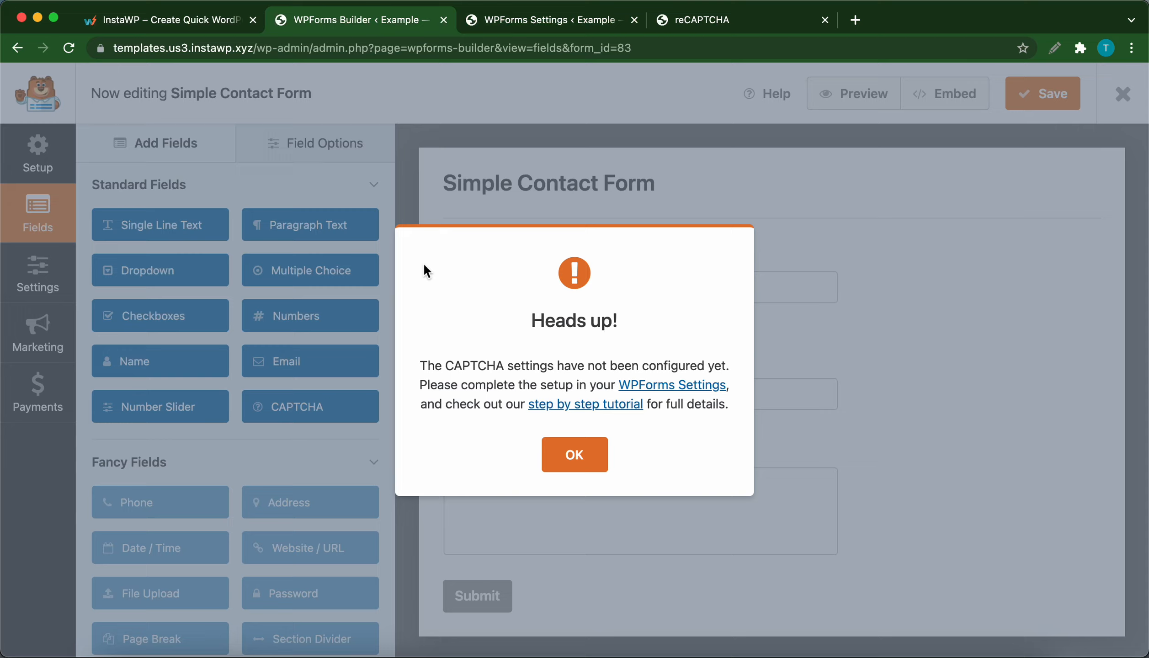
Step: Dismiss the CAPTCHA setup notice, enable the reCAPTCHA field for the Simple Contact Form and save the form
click(556, 450)
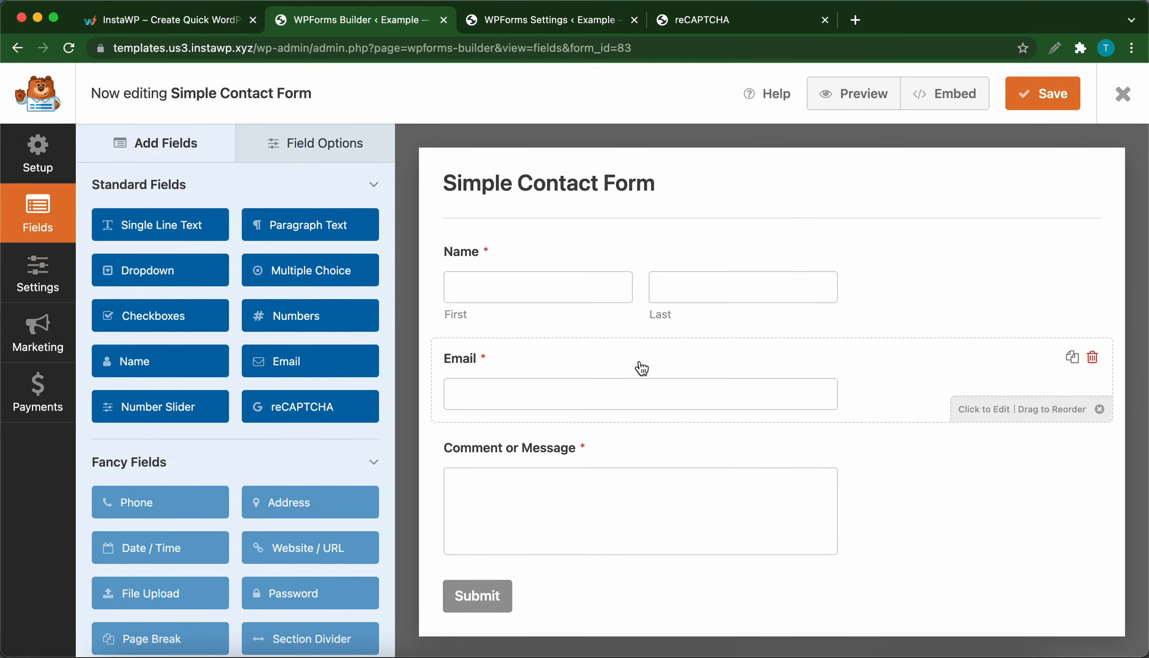
click(311, 414)
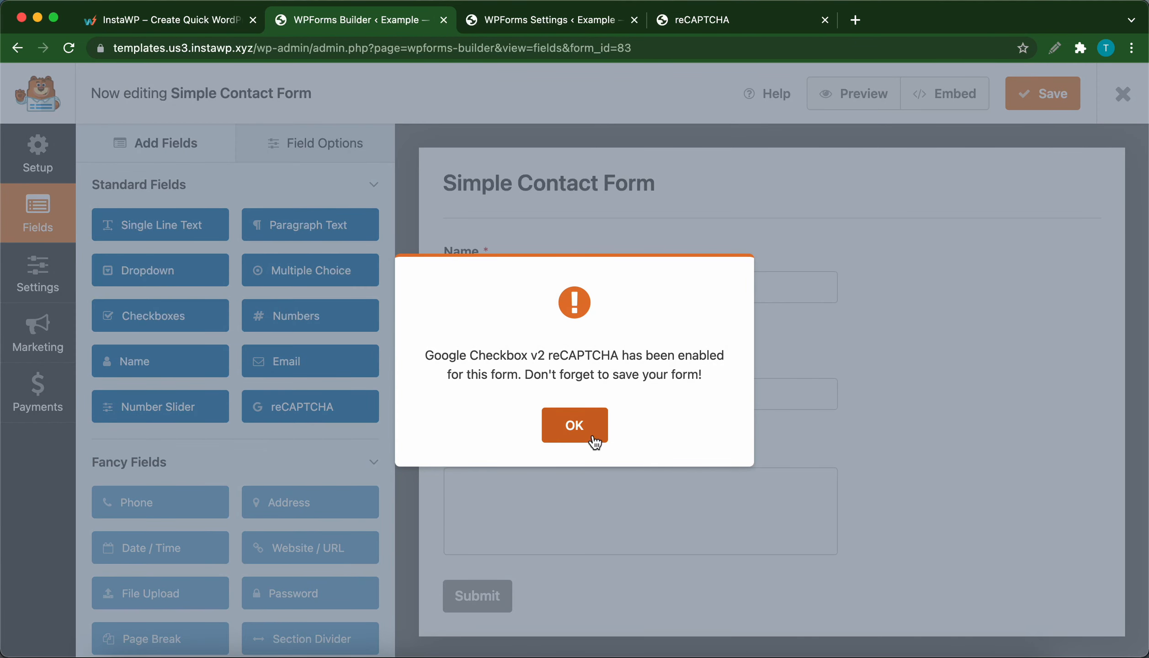
click(591, 431)
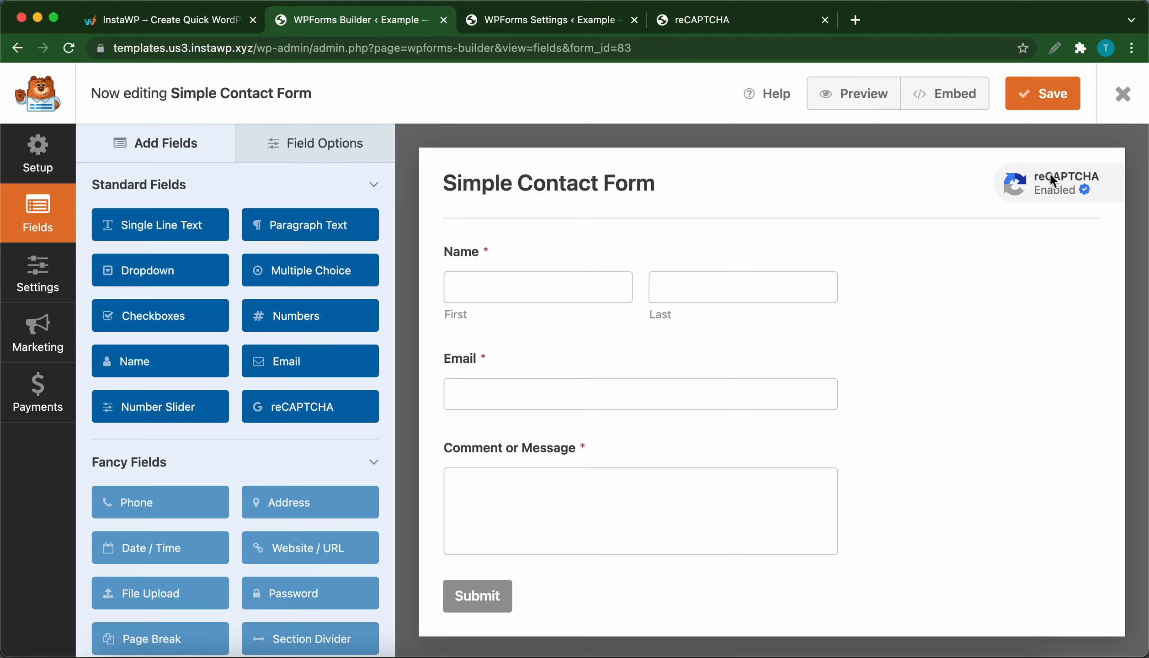
click(1032, 100)
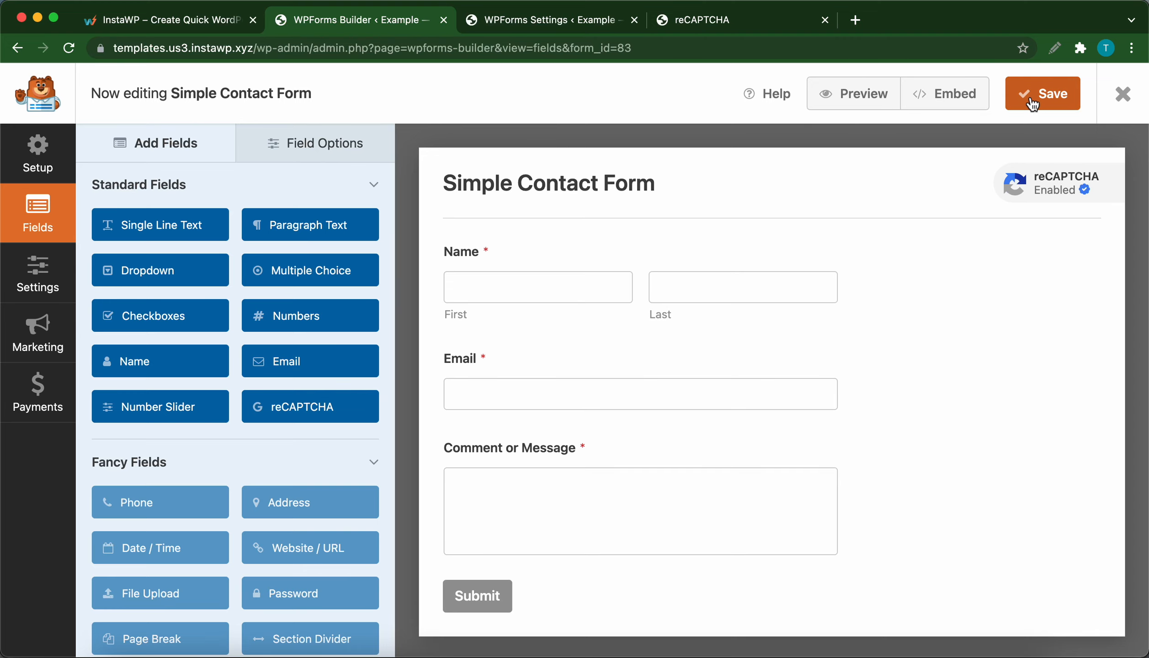
Step: Open the Example site from the WPForms Settings page in an incognito window and check the Contact Us form for the reCAPTCHA
click(531, 21)
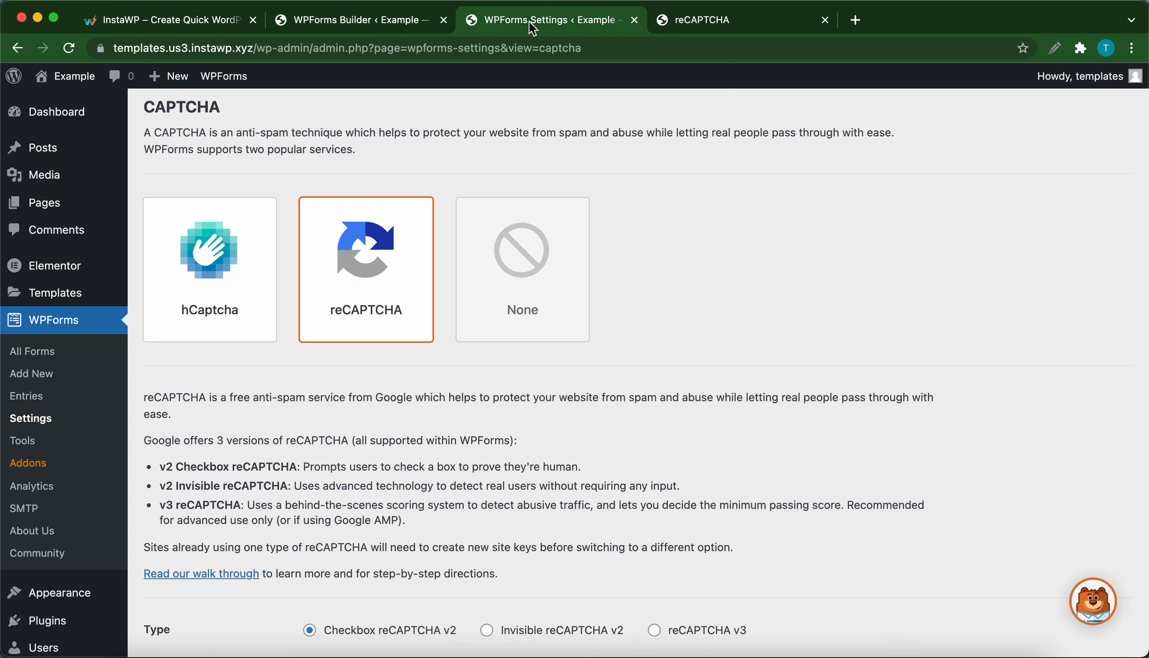
mouse_move(75, 83)
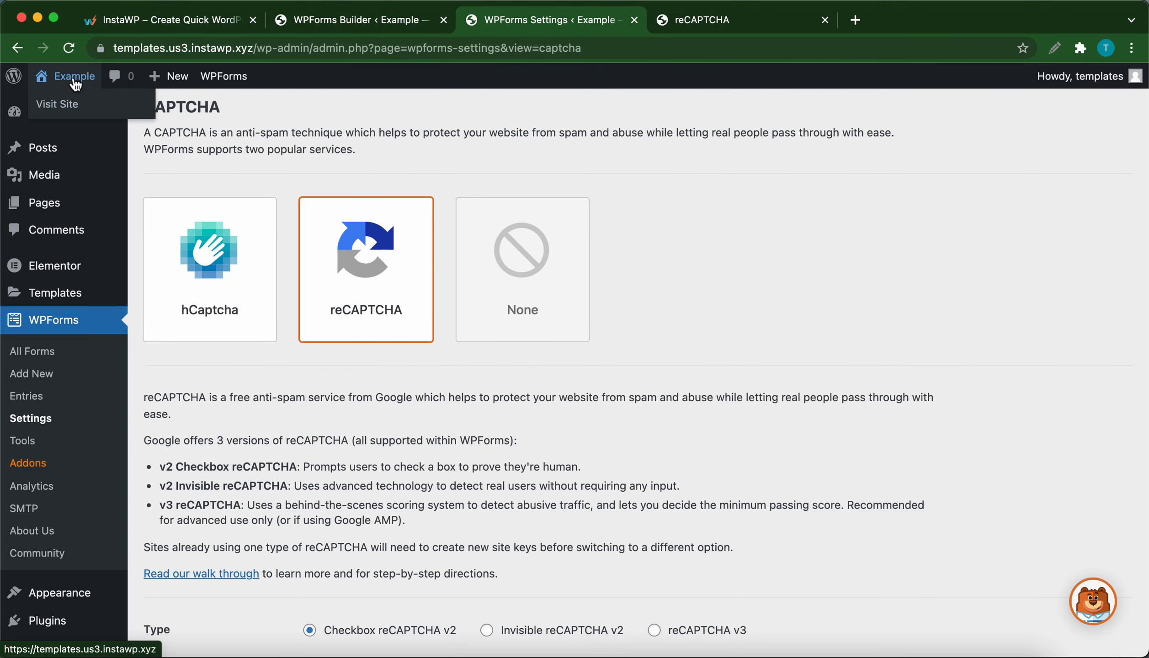
right_click(61, 114)
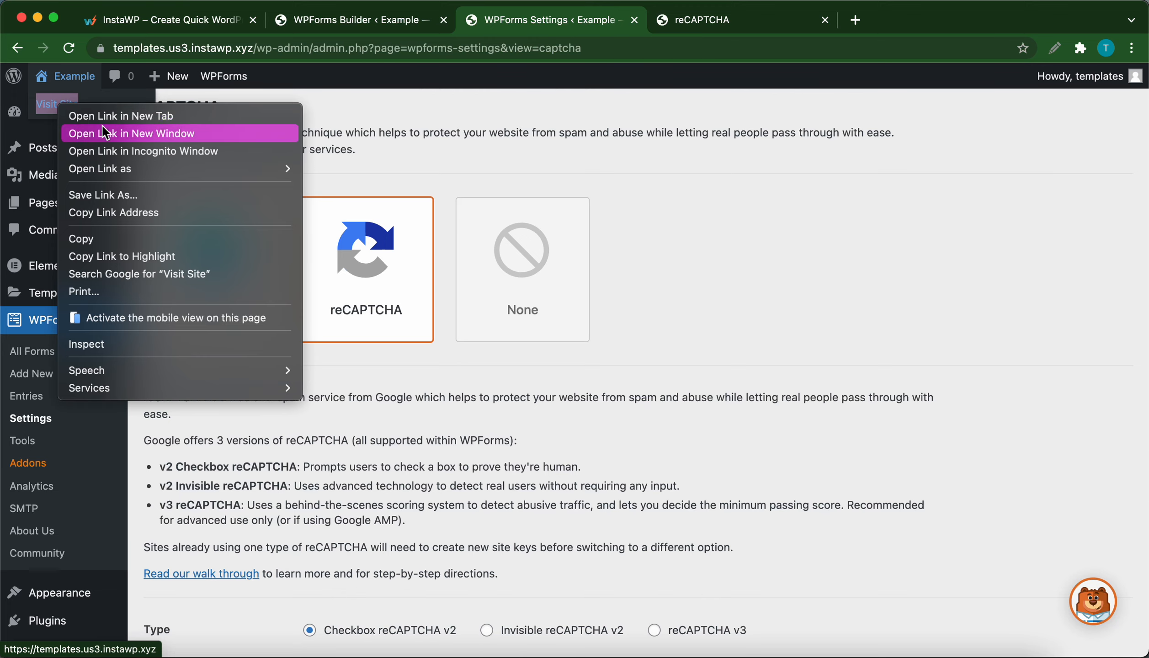
click(114, 151)
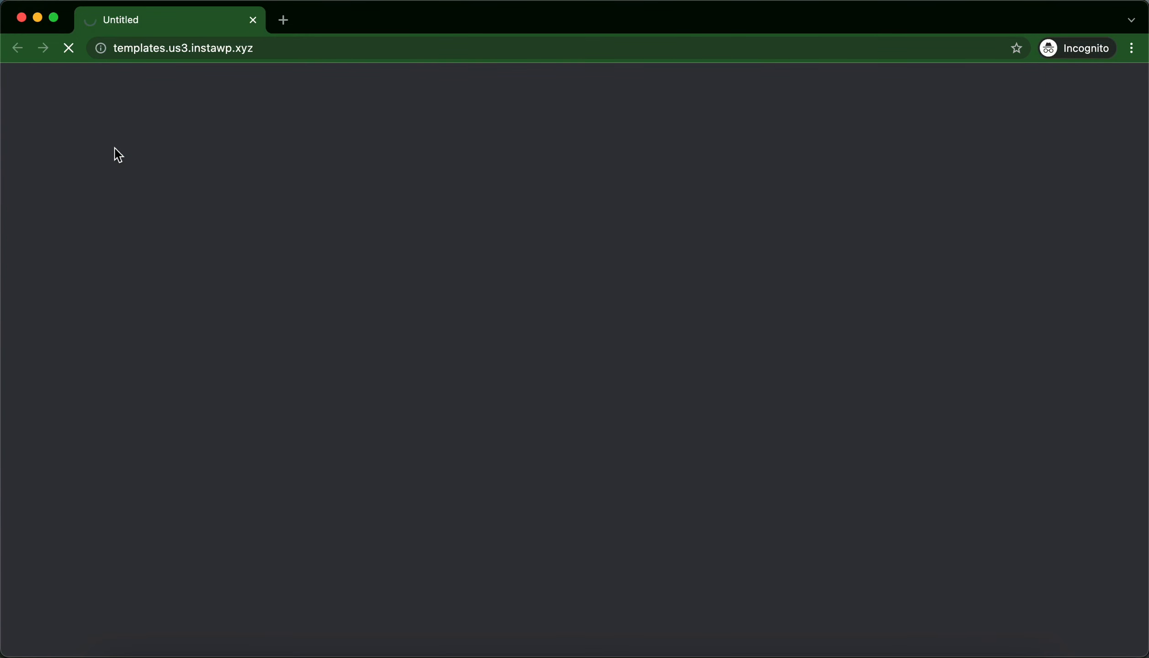
scroll(501, 447, down, 20)
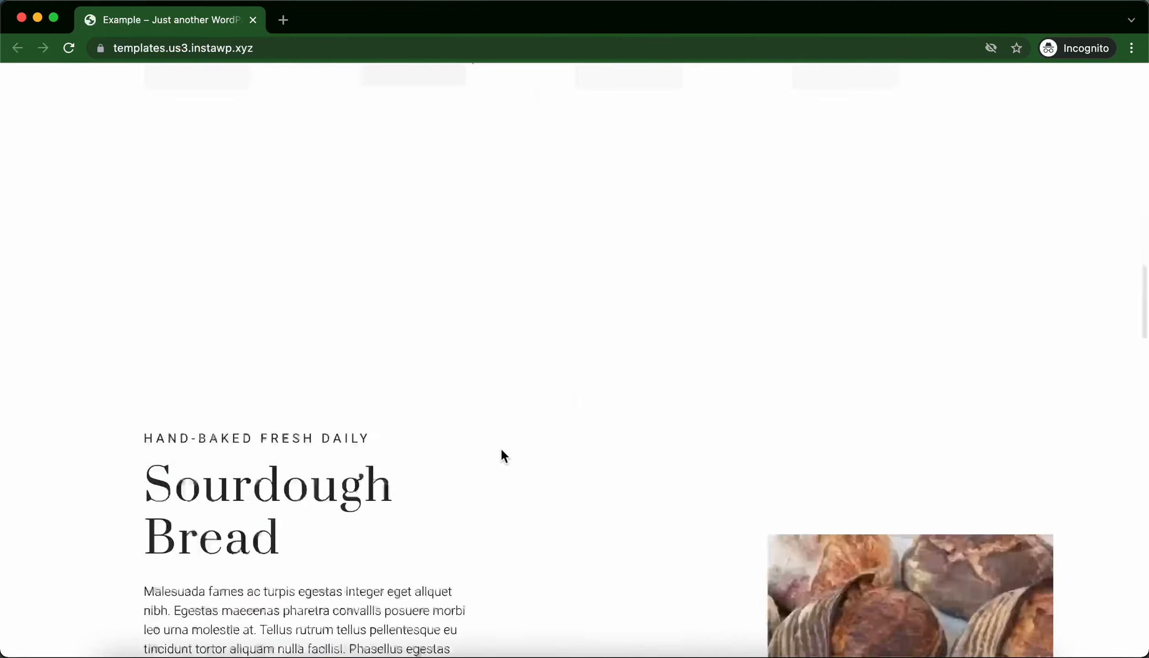
scroll(501, 447, down, 6)
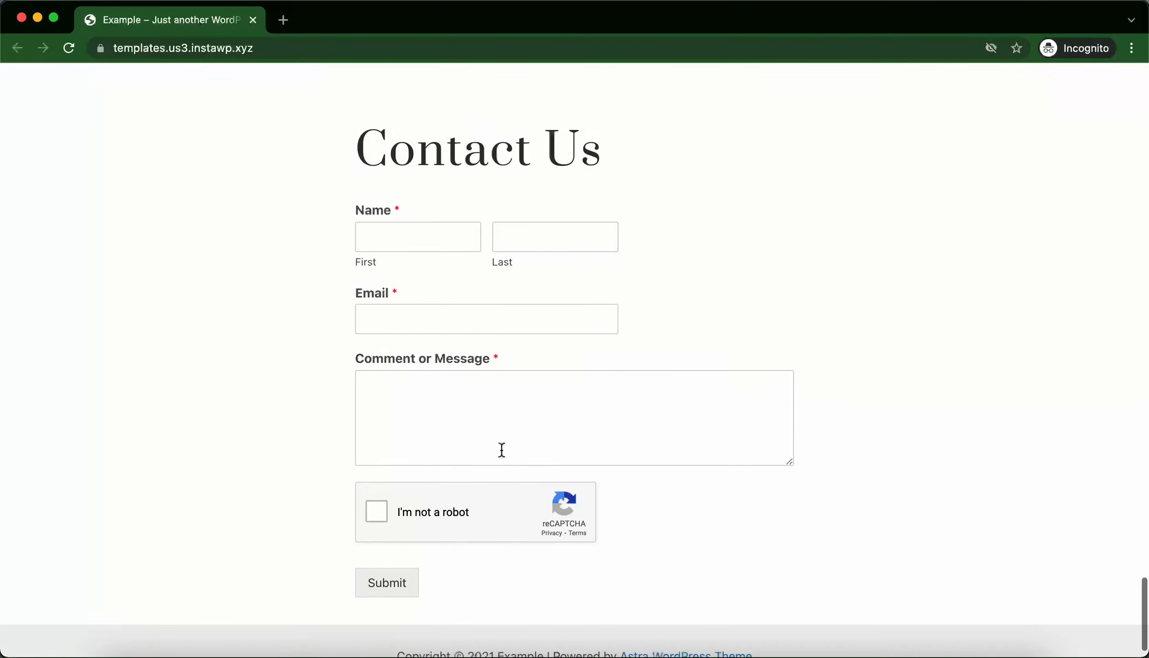